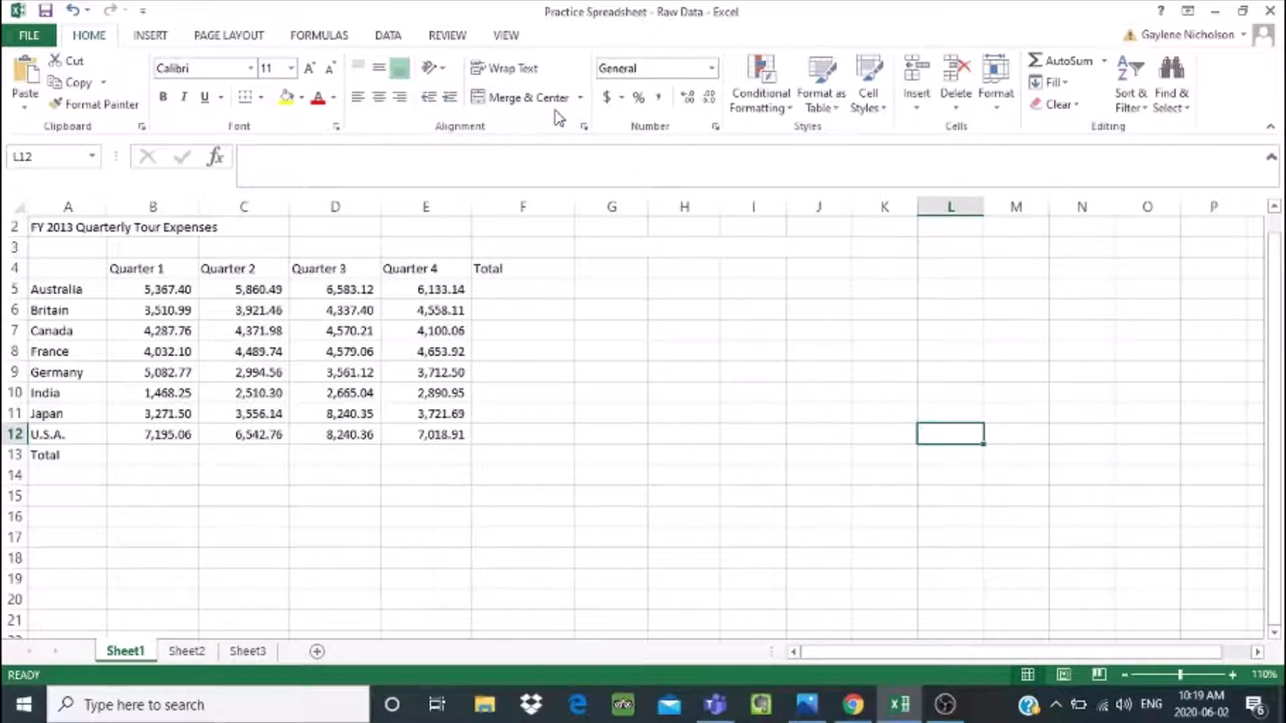
Review the command groups available for inserting objects, page layout, formulas, data, reviewing and viewing
click(49, 37)
click(46, 31)
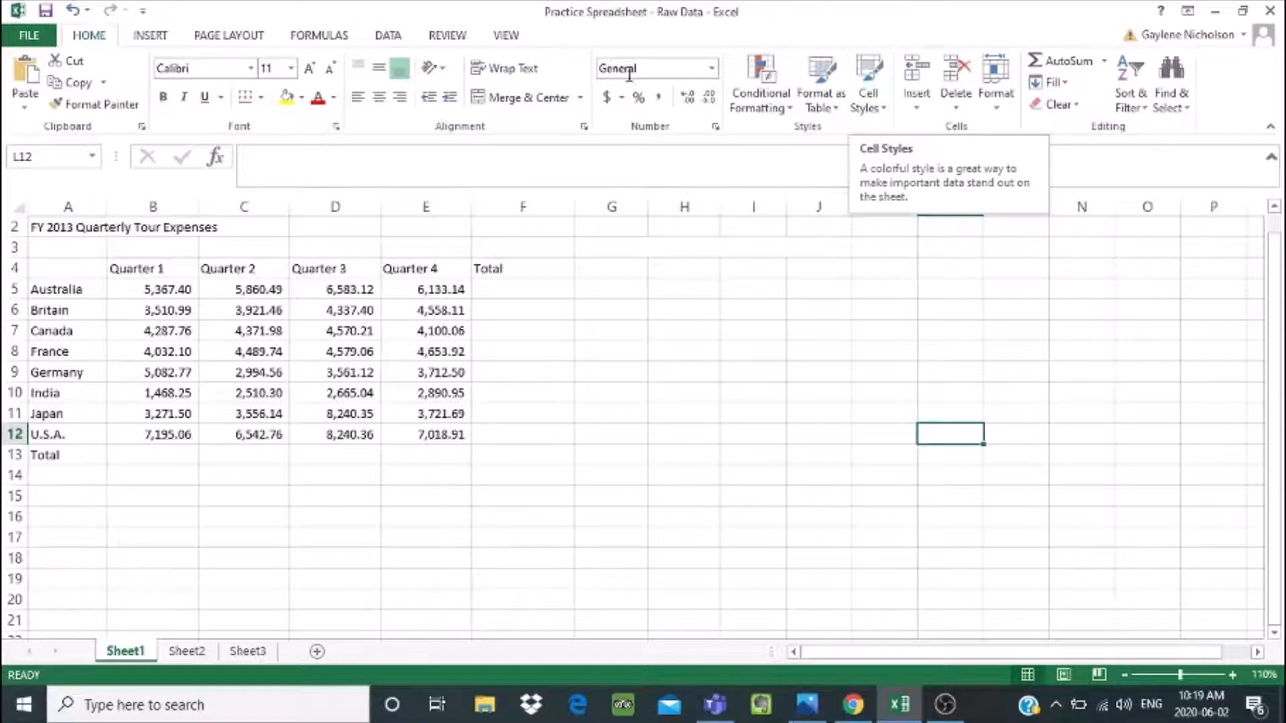
click(161, 43)
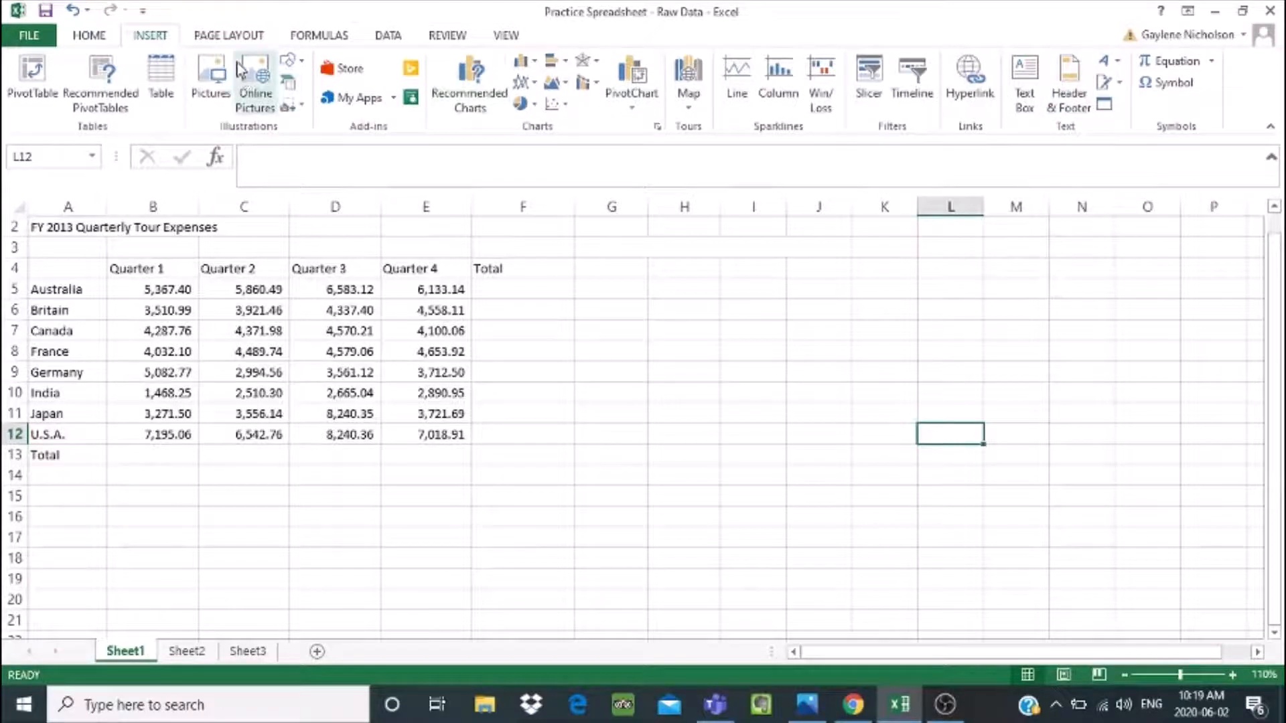
click(229, 36)
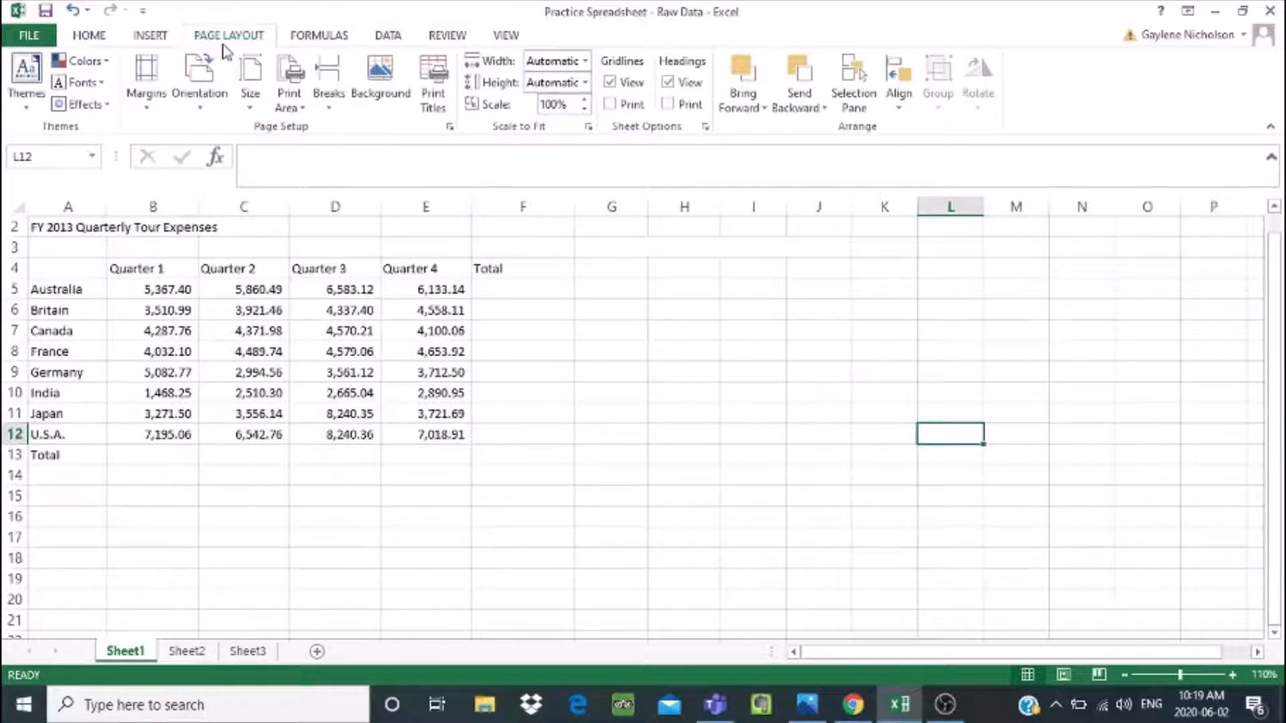
click(294, 41)
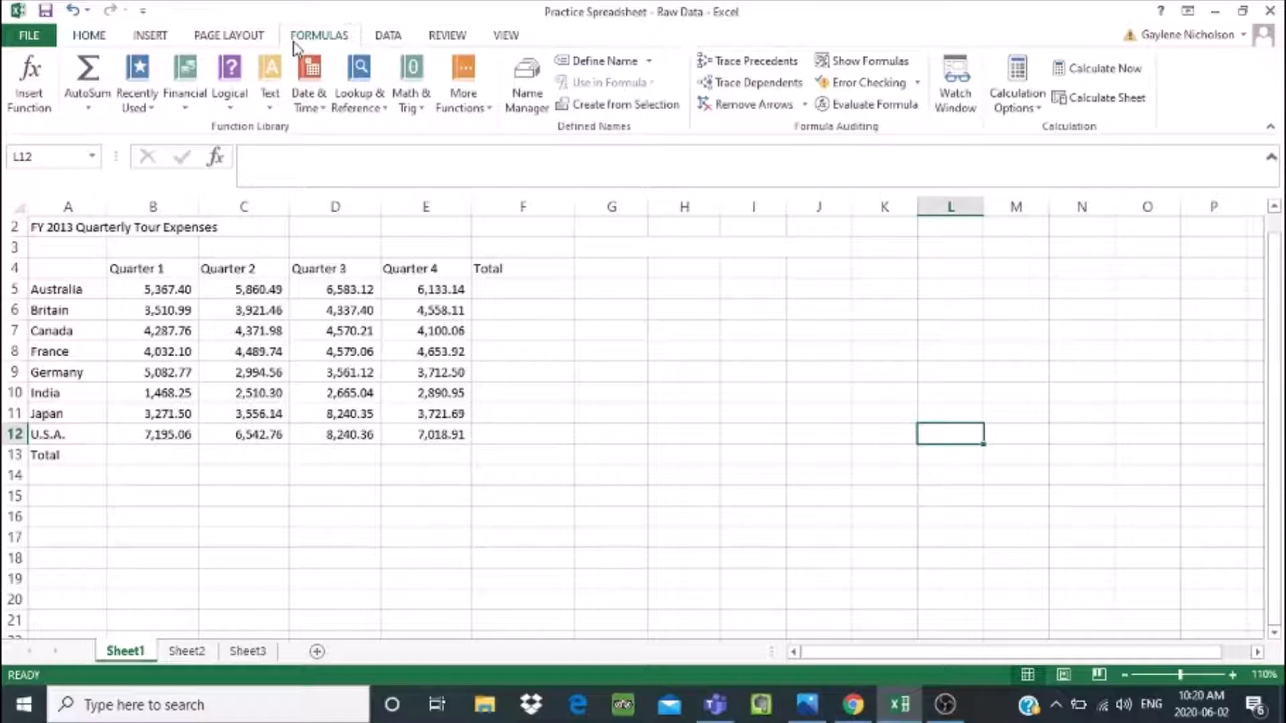
click(389, 36)
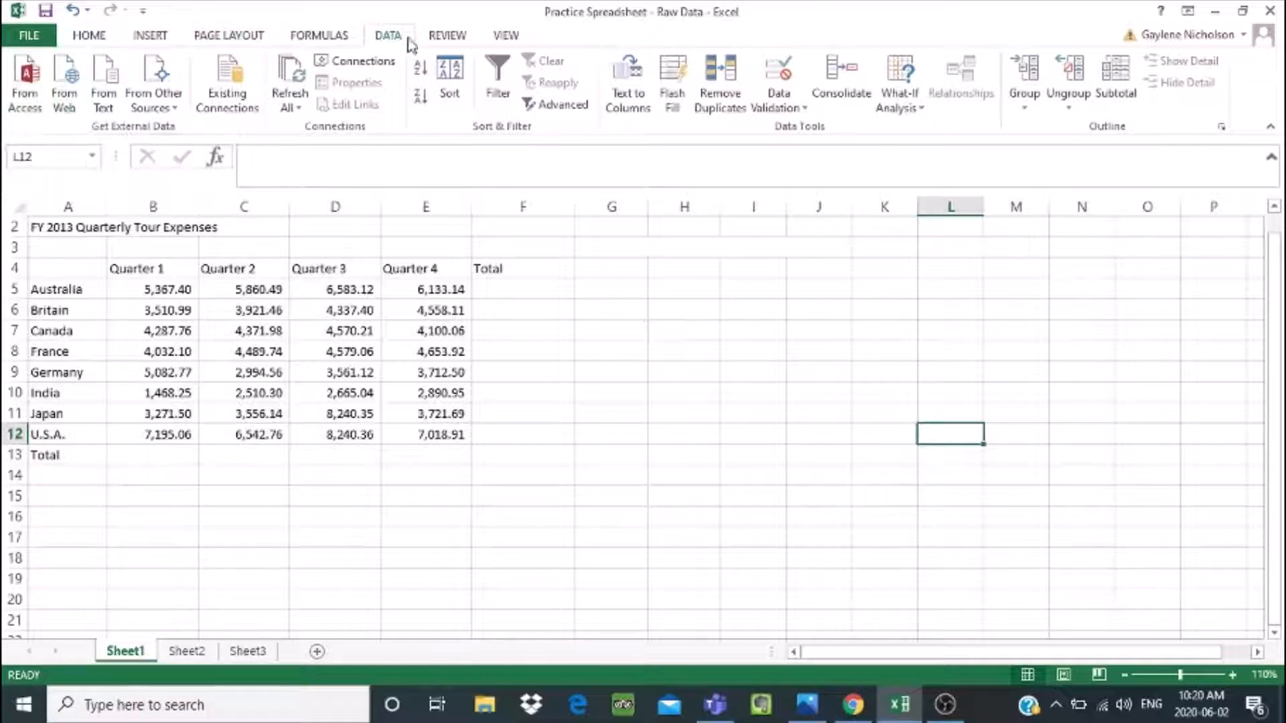
click(442, 40)
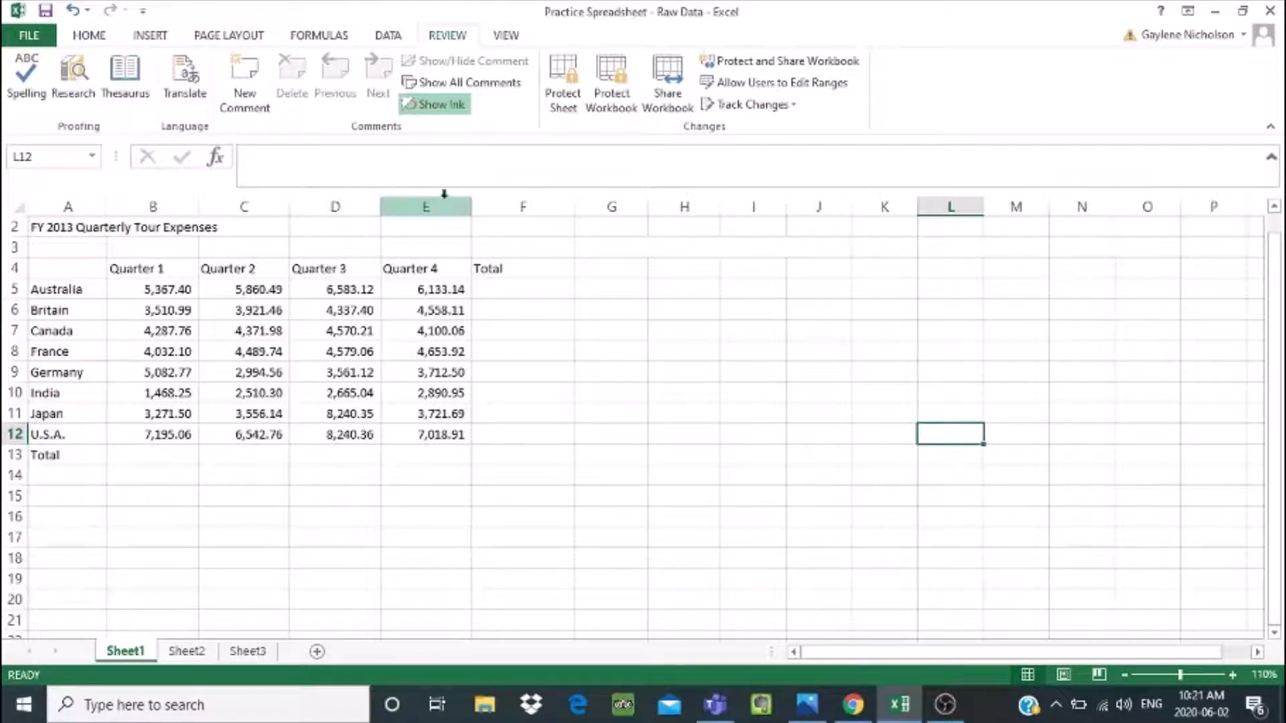
click(462, 111)
click(506, 38)
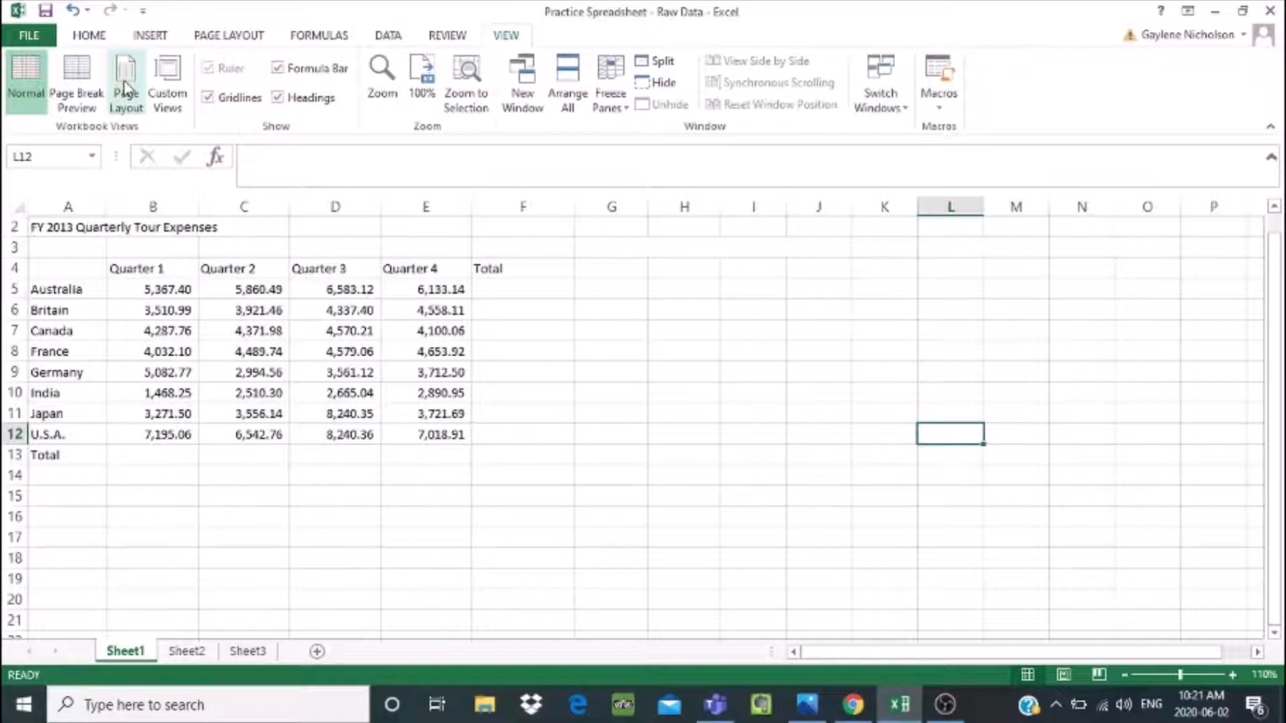
click(97, 42)
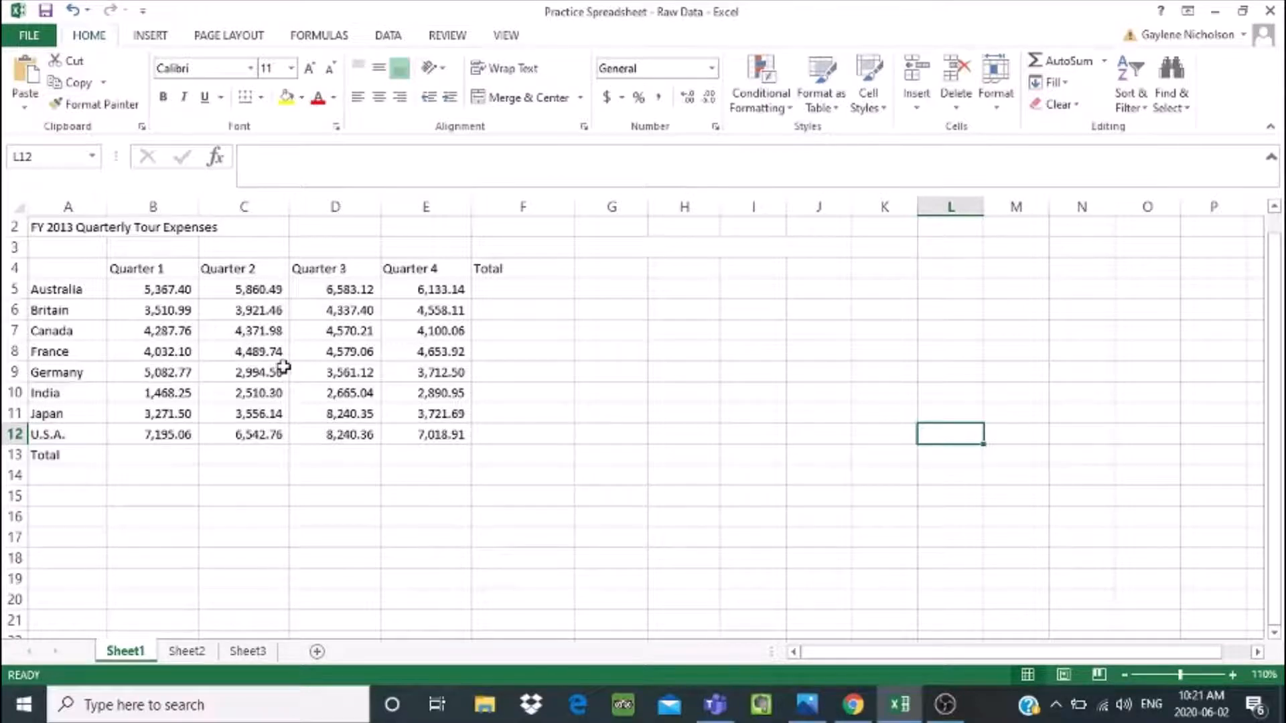
Inspect the context commands available for France's Quarter 3 cell, D8
click(370, 360)
right_click(369, 362)
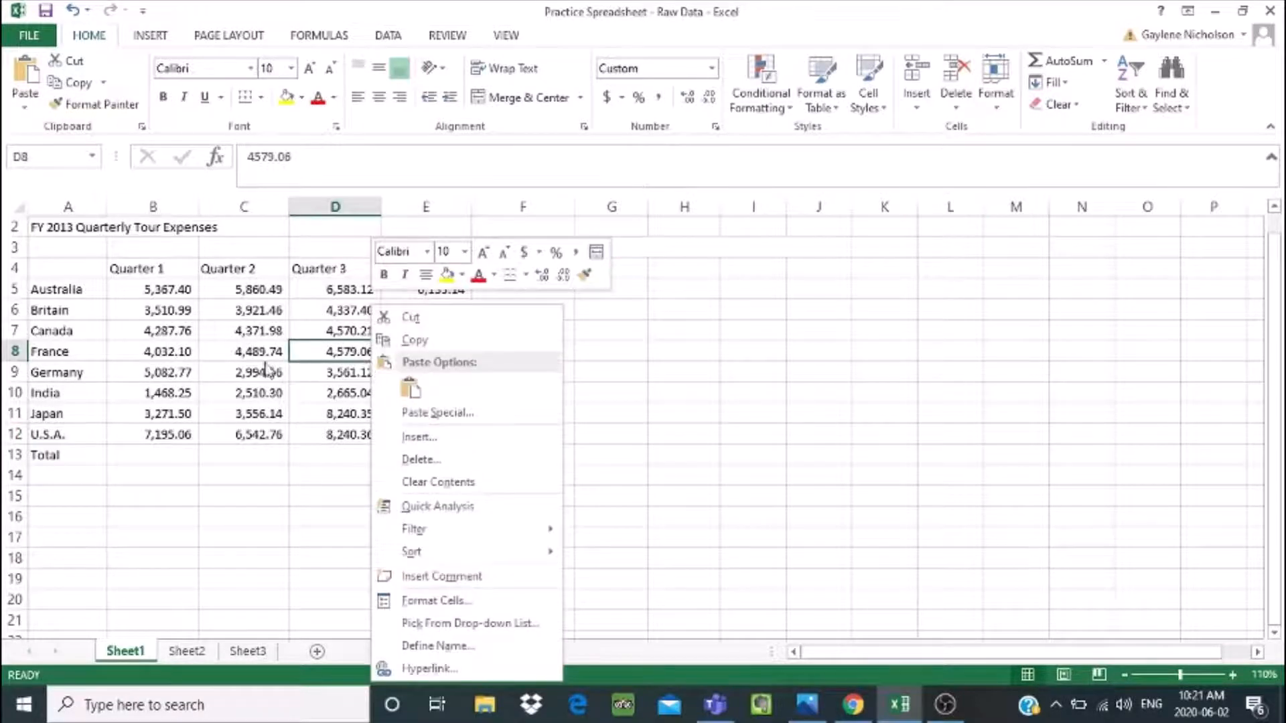
key(Escape)
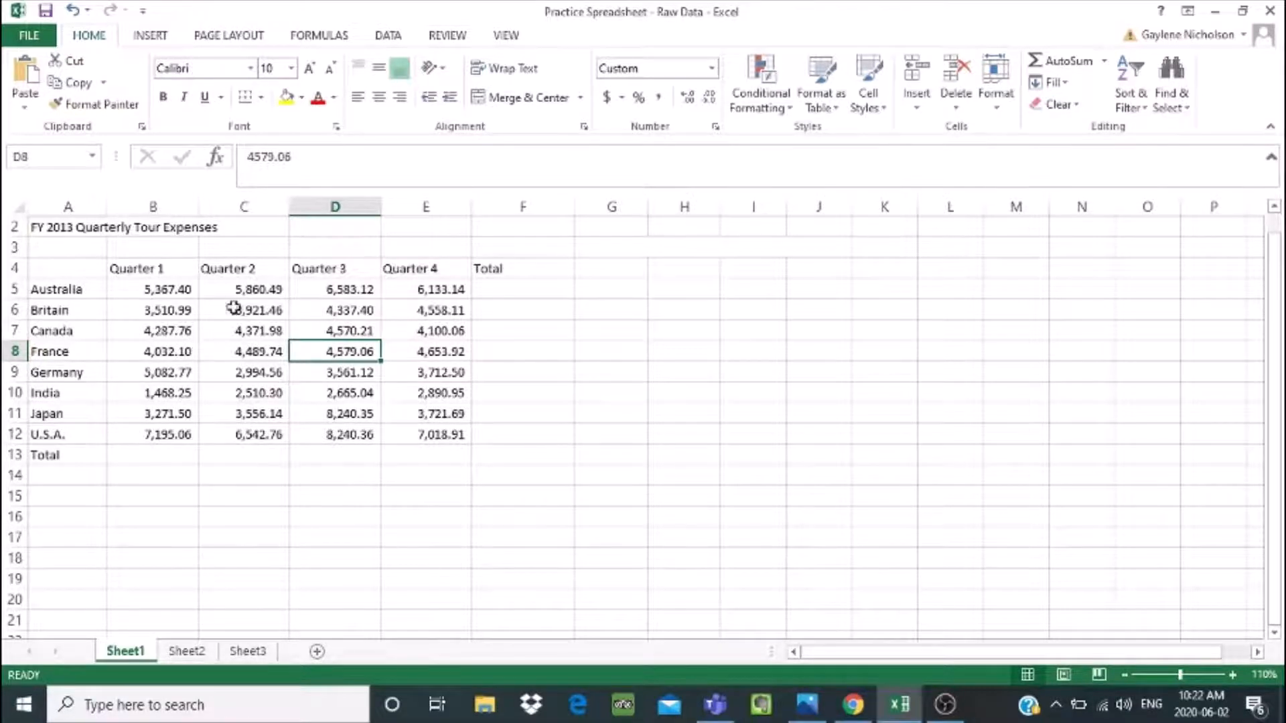
Select the entire column C and the entire row 4, finishing on the Quarter 3 heading in cell D4
click(246, 207)
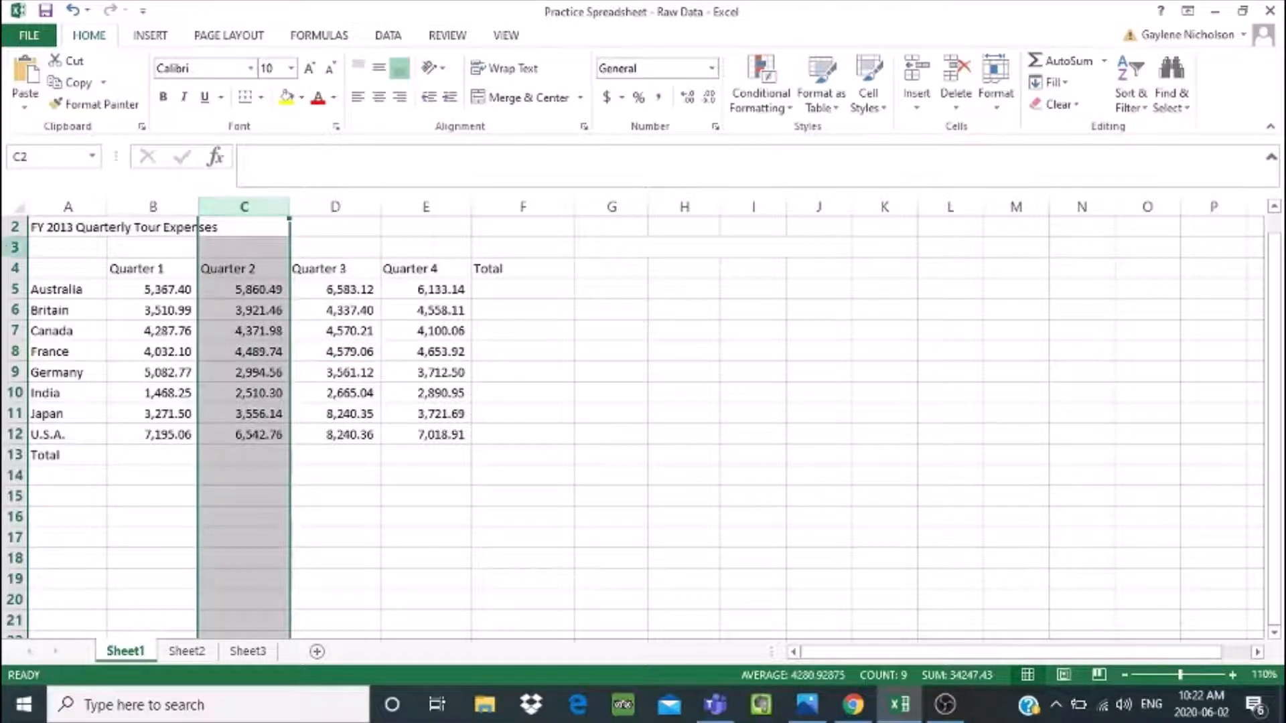
click(12, 270)
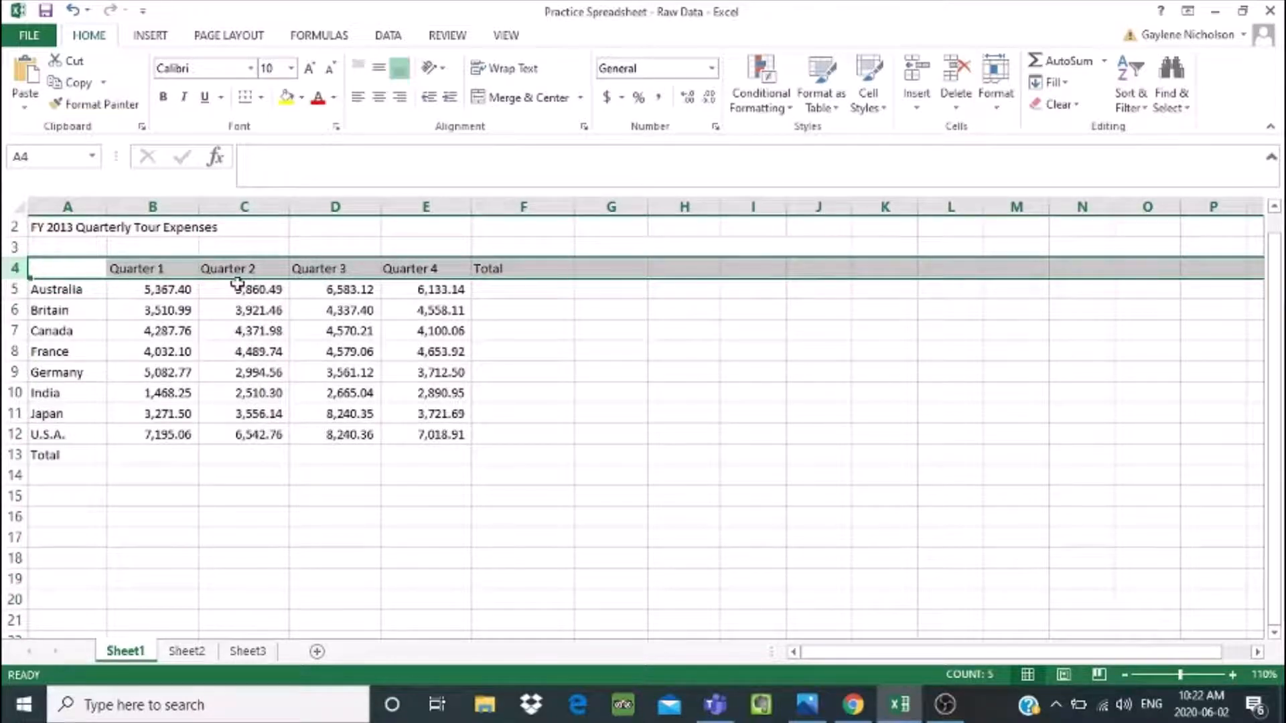
click(317, 268)
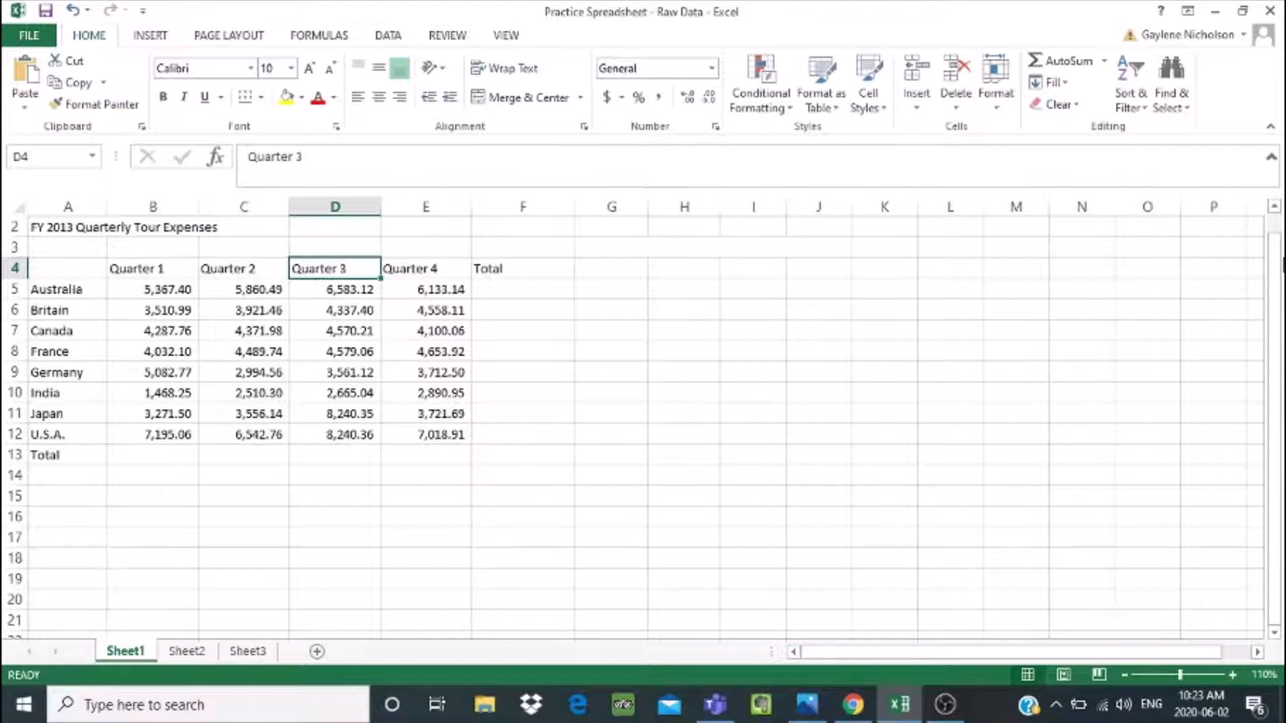
Move the active cell from A1 around the expense table, down to the Total row and back up to Britain's Quarter 1 cell, B6
drag(1269, 282, 1269, 268)
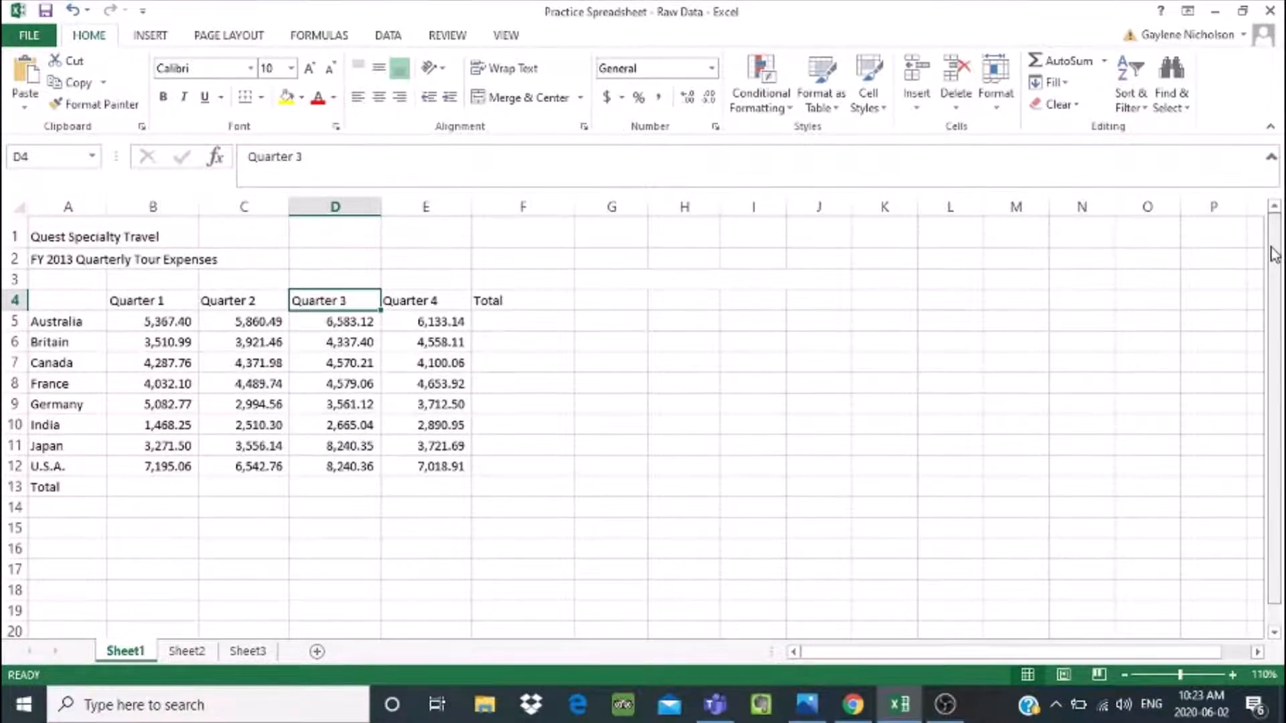
click(56, 237)
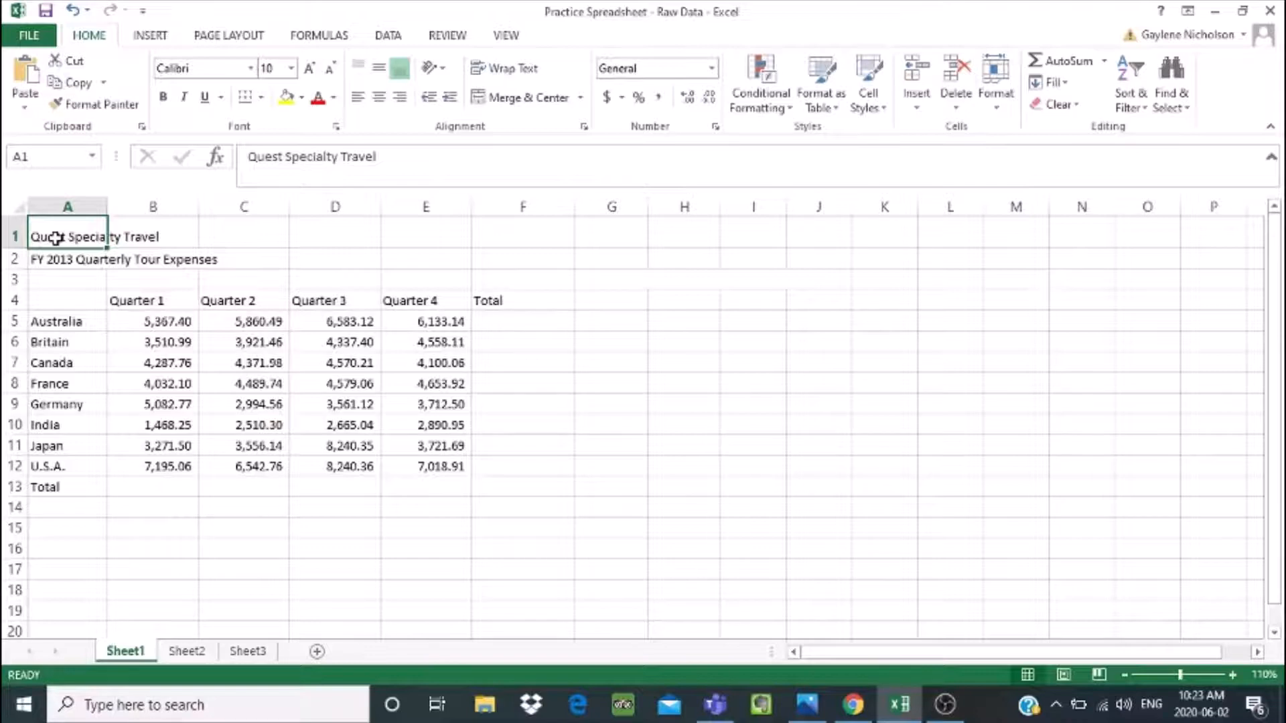
key(Right)
key(Right)
key(Right)
key(Right)
key(Right)
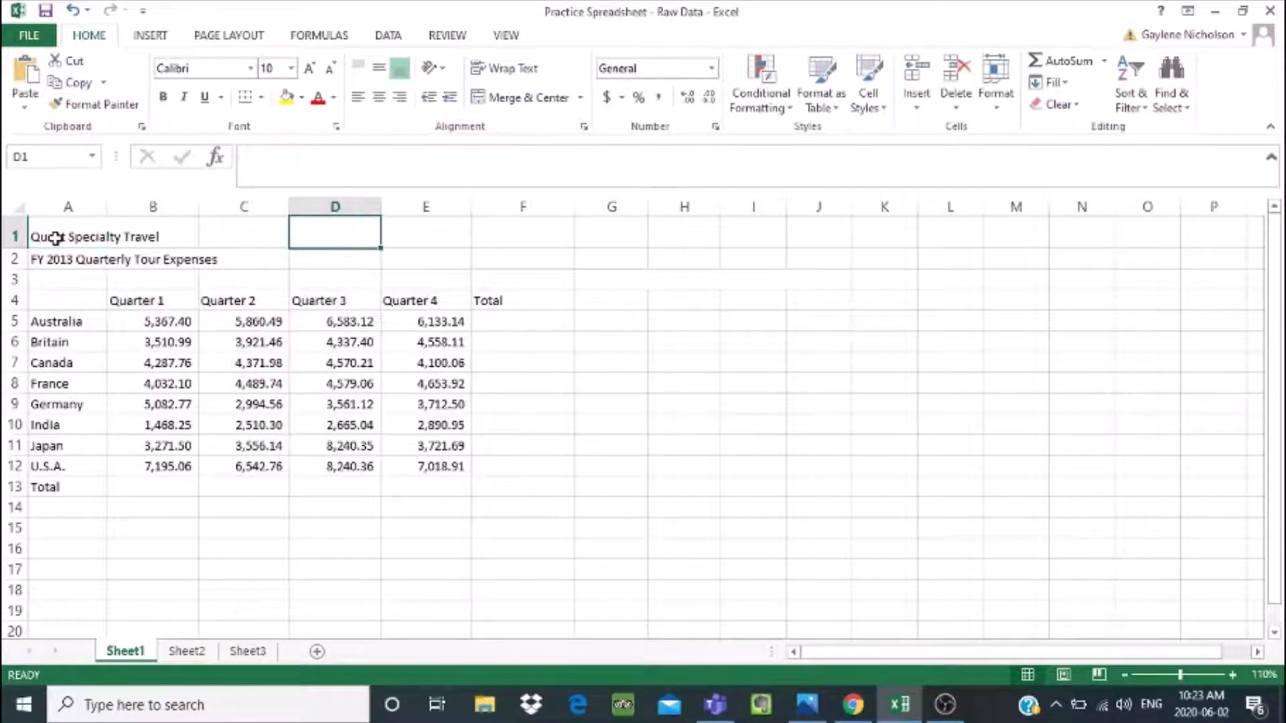
key(Right)
key(Down)
key(Down)
key(Down)
key(Down)
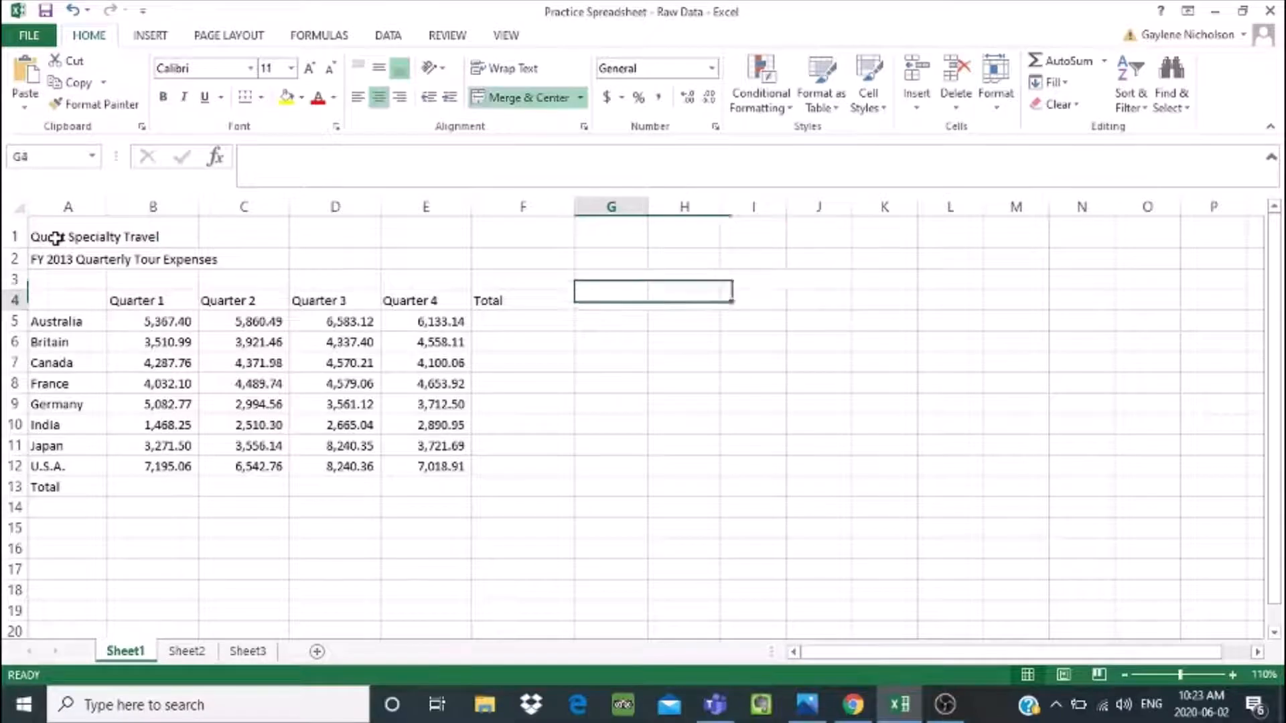
key(Left)
key(Left)
key(Left)
key(Left)
key(Left)
key(Down)
key(Down)
key(Down)
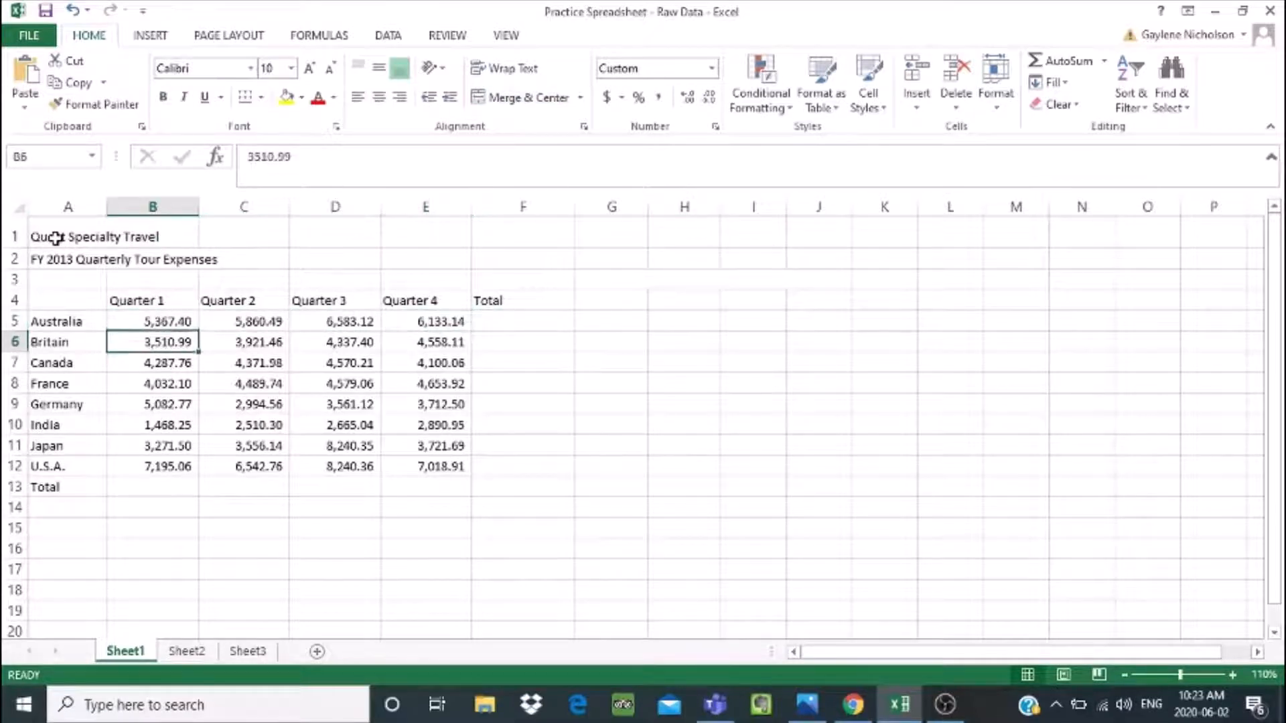
key(Down)
key(Down)
key(Down)
key(Down)
key(Down)
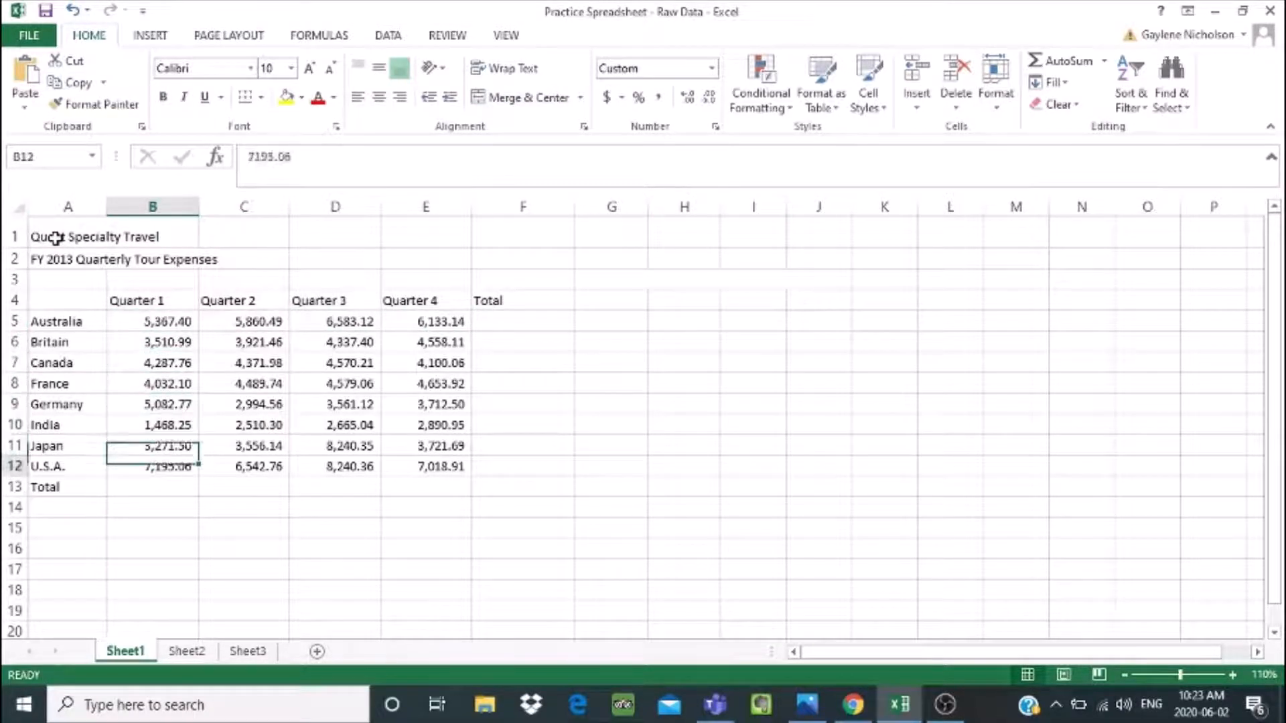
key(Right)
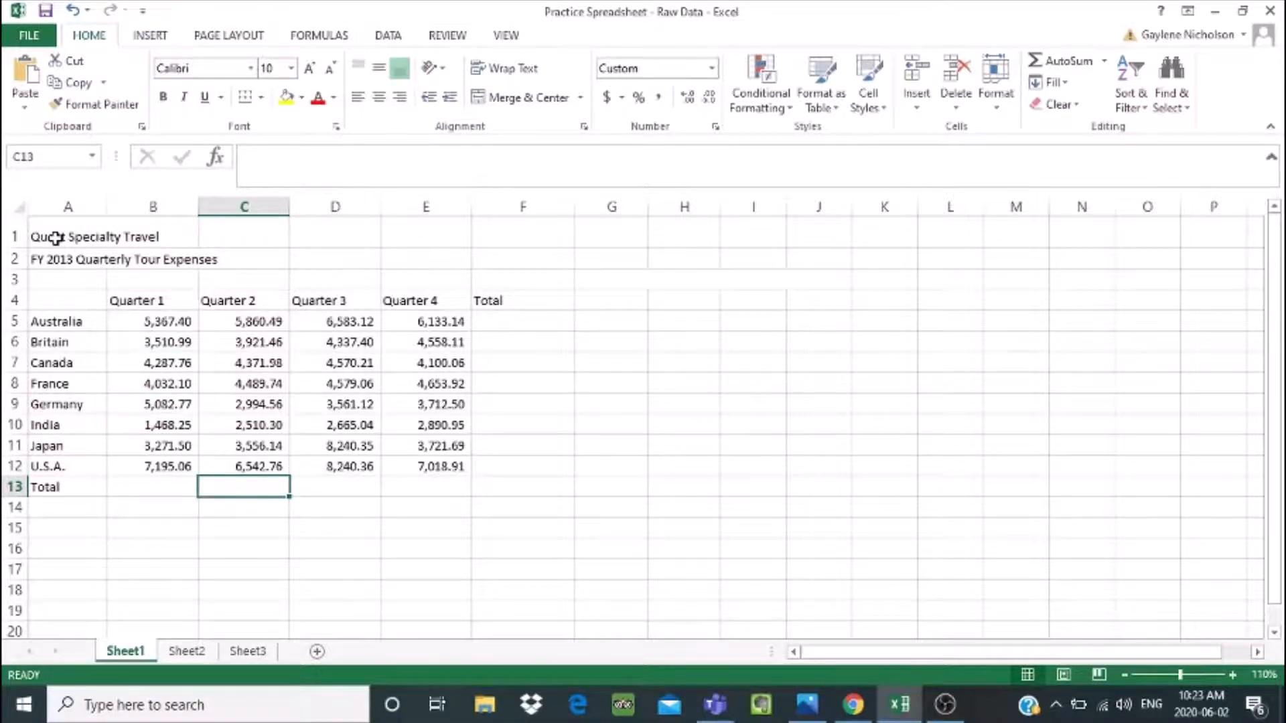
key(Left)
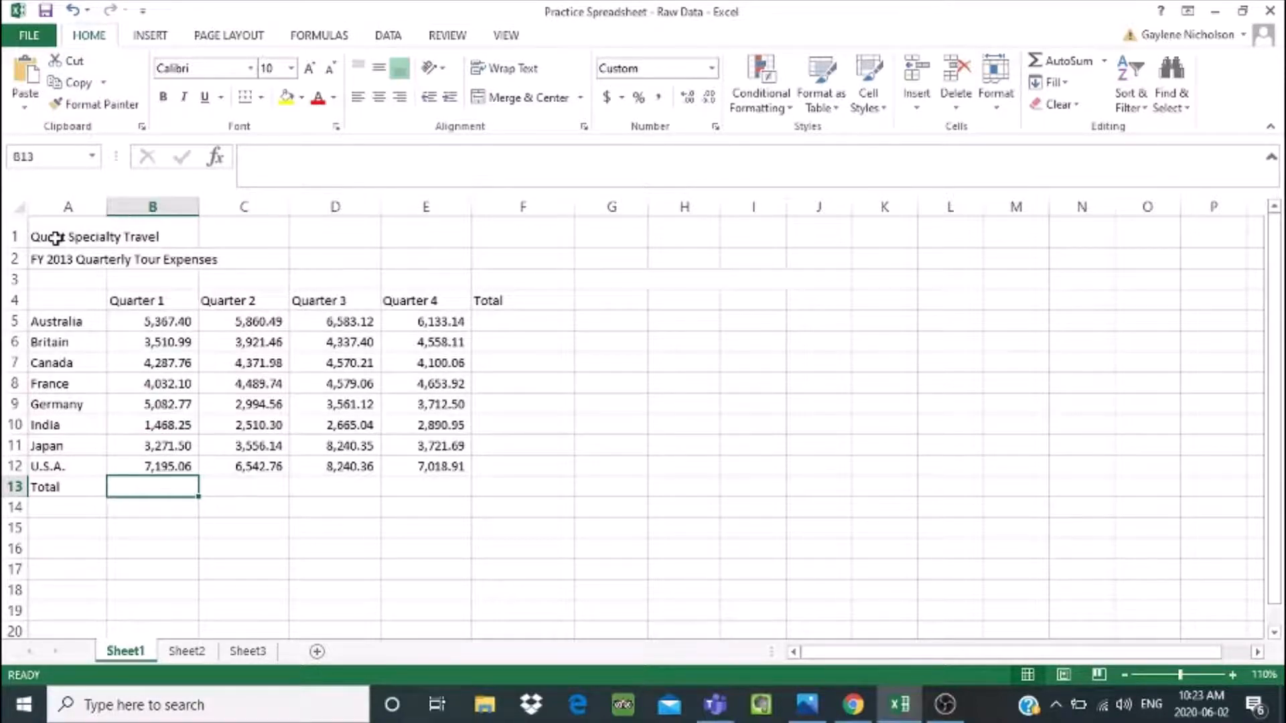
key(Up)
key(Up)
key(Up)
key(Up)
key(Up)
key(Up)
key(Up)
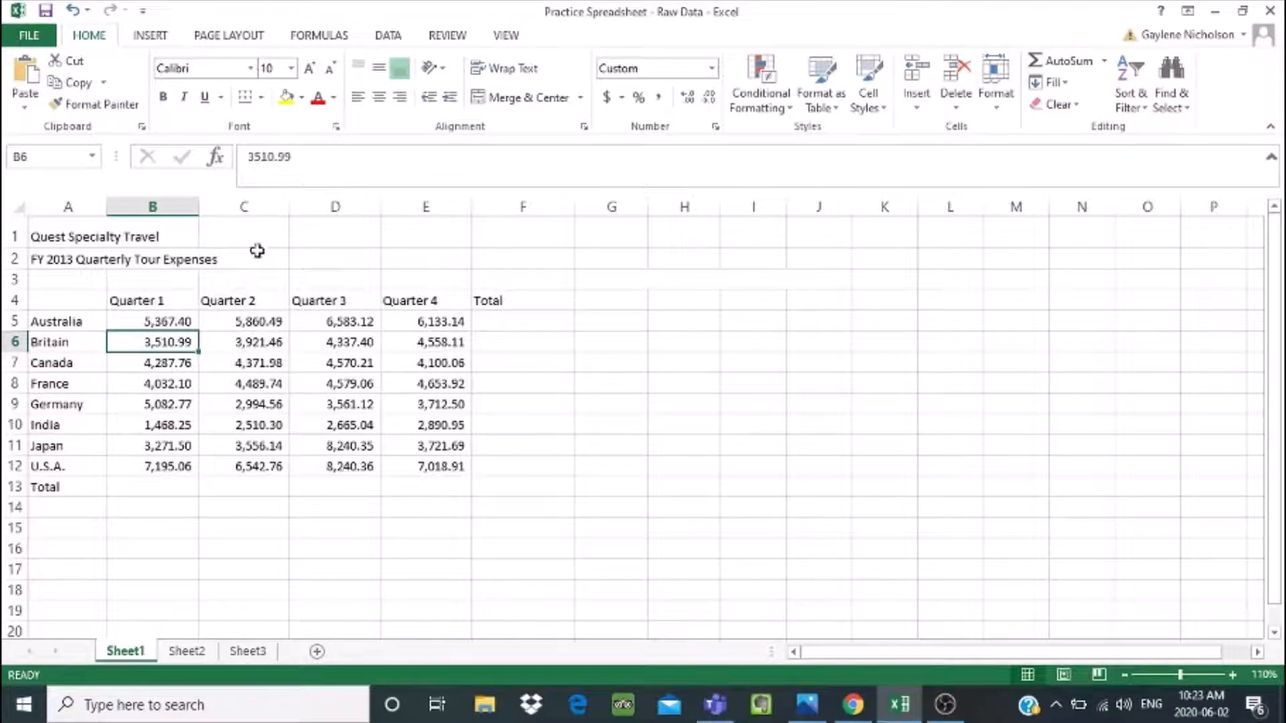
Open Britain's Quarter 1 value in B6 and Australia's Quarter 3 value in D5 for editing
click(297, 156)
click(298, 156)
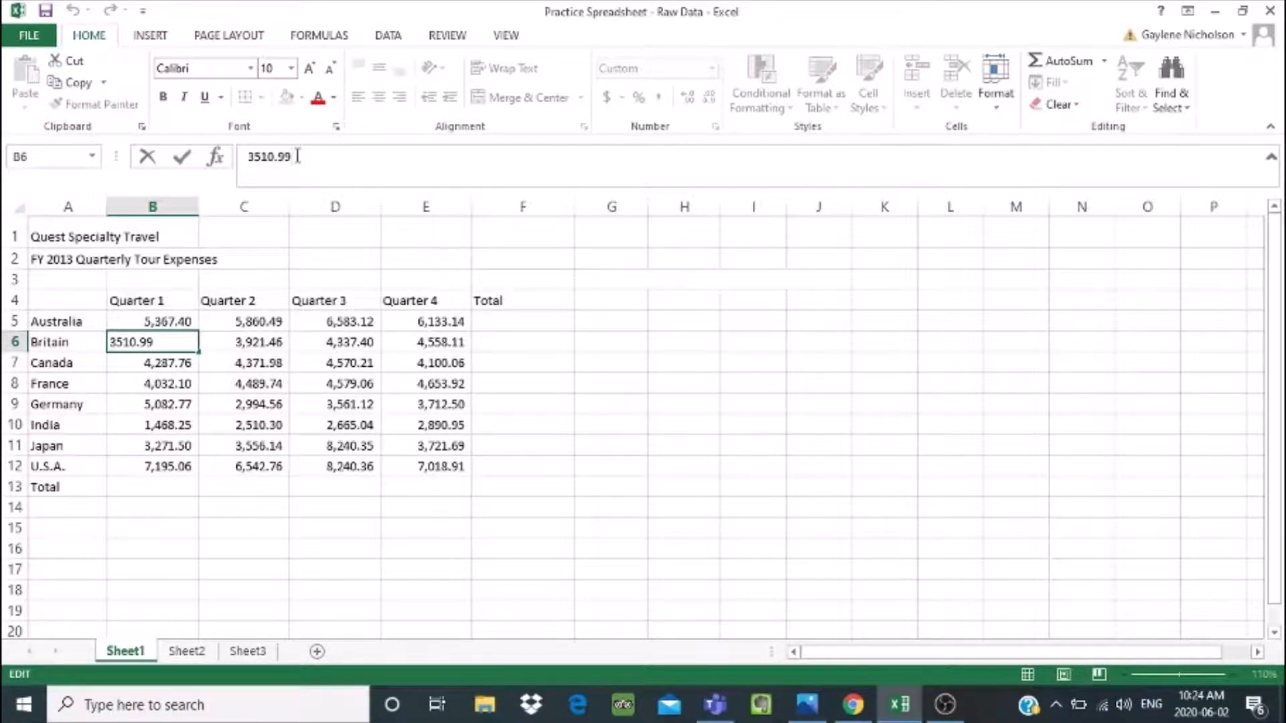
drag(296, 156, 221, 161)
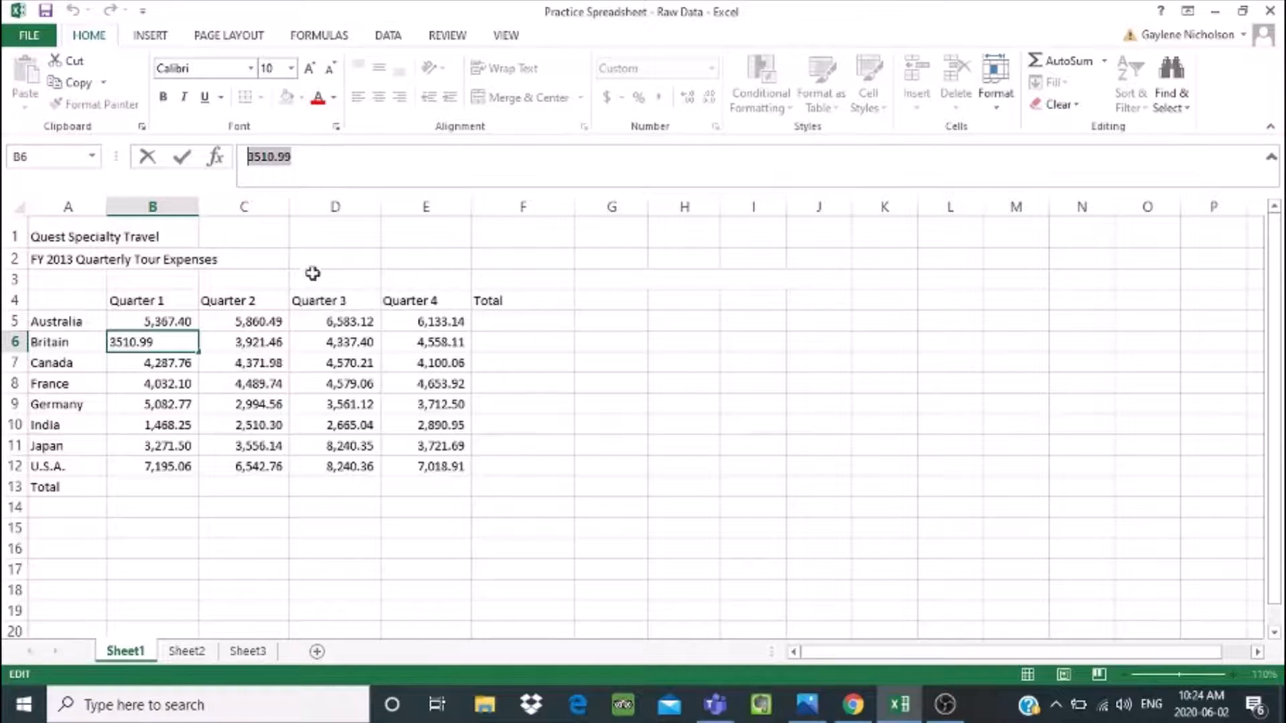
key(Escape)
double_click(308, 326)
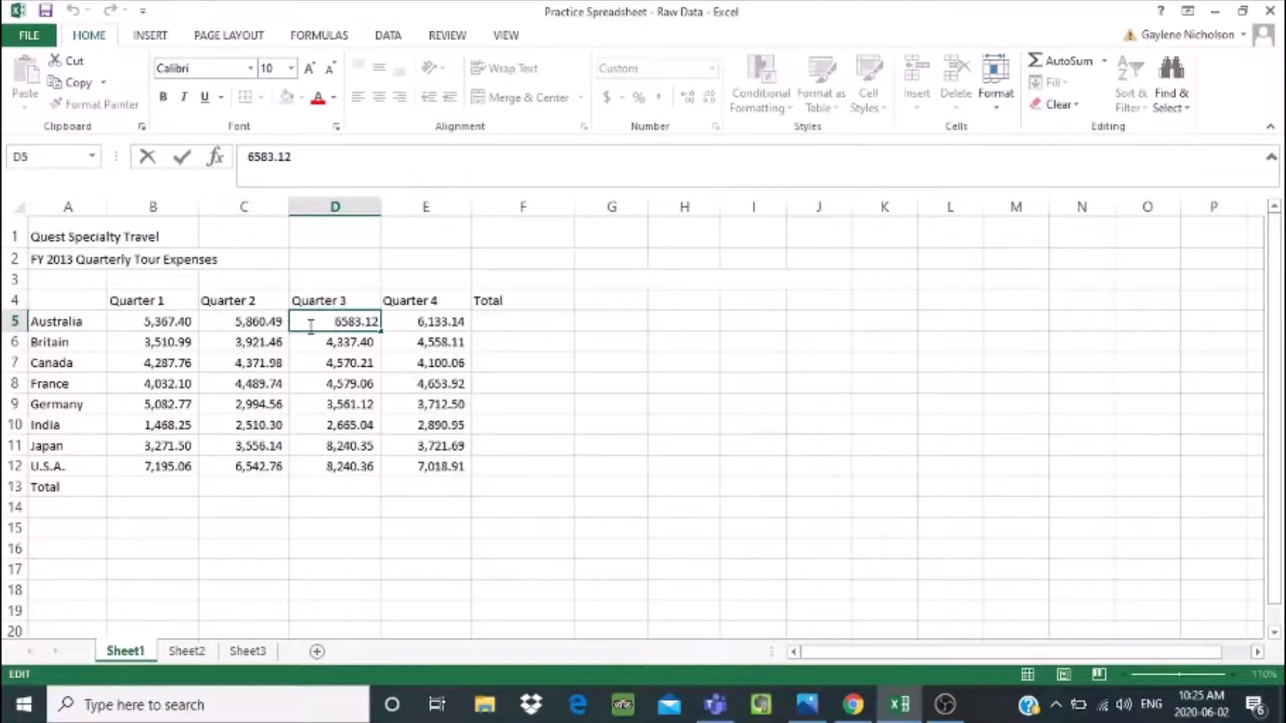
key(Return)
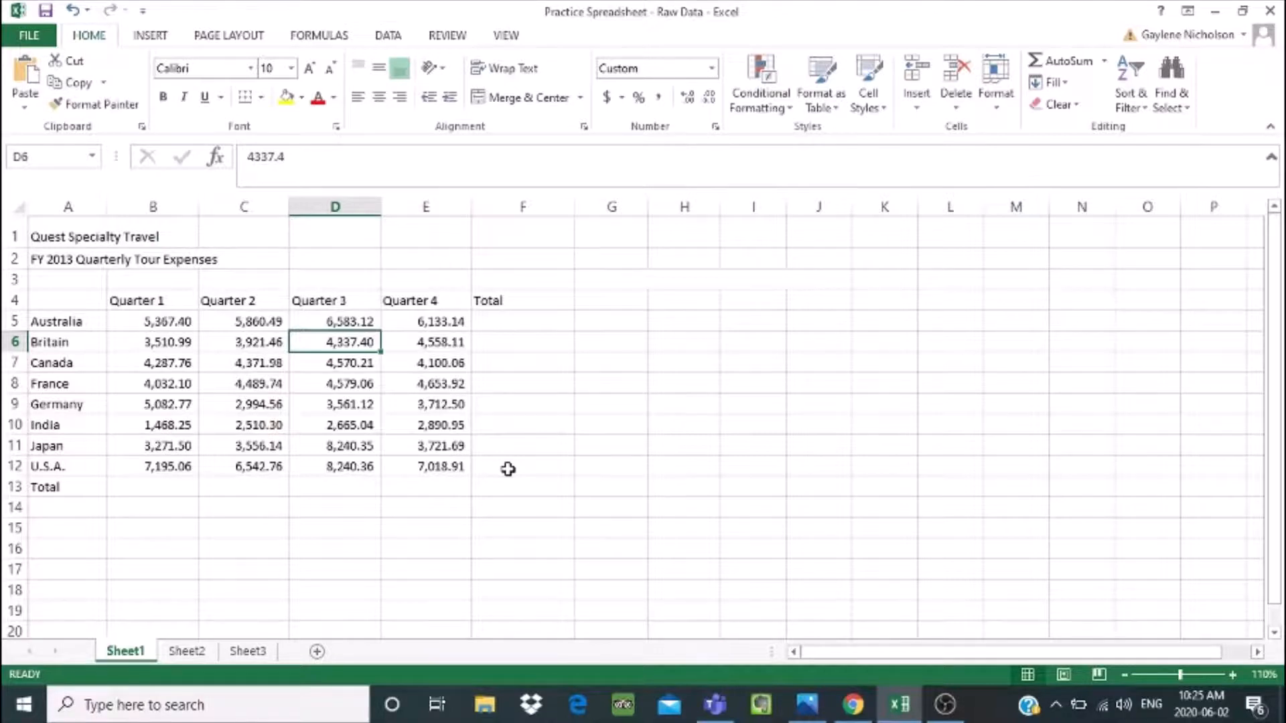
Enter 5367.40 in the empty cell H5 and clear that cell again
click(681, 326)
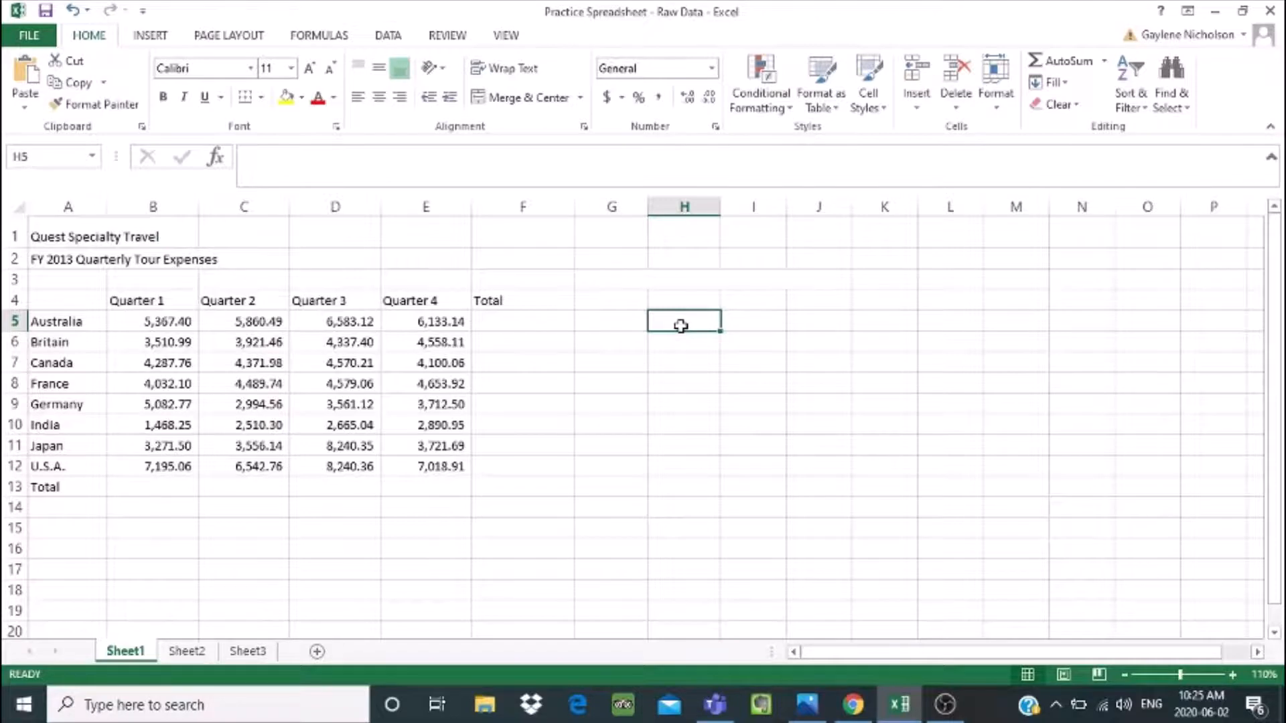
text(5367)
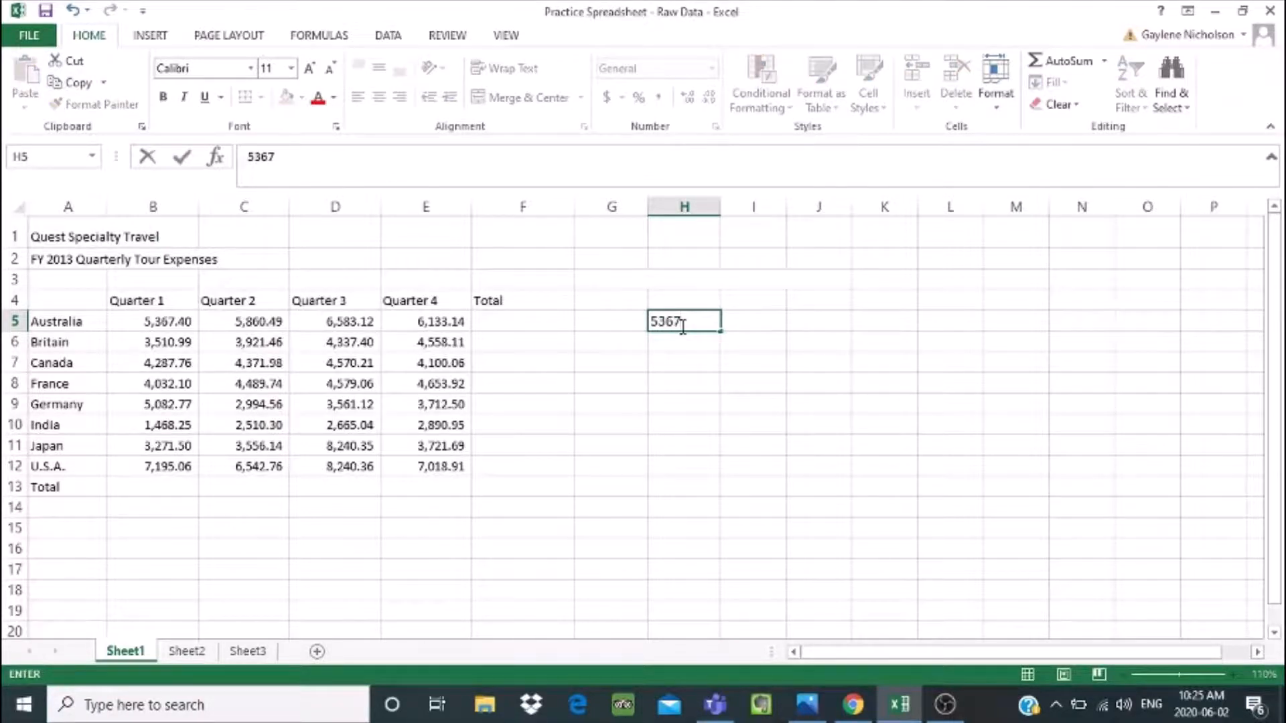
text(.40)
key(Return)
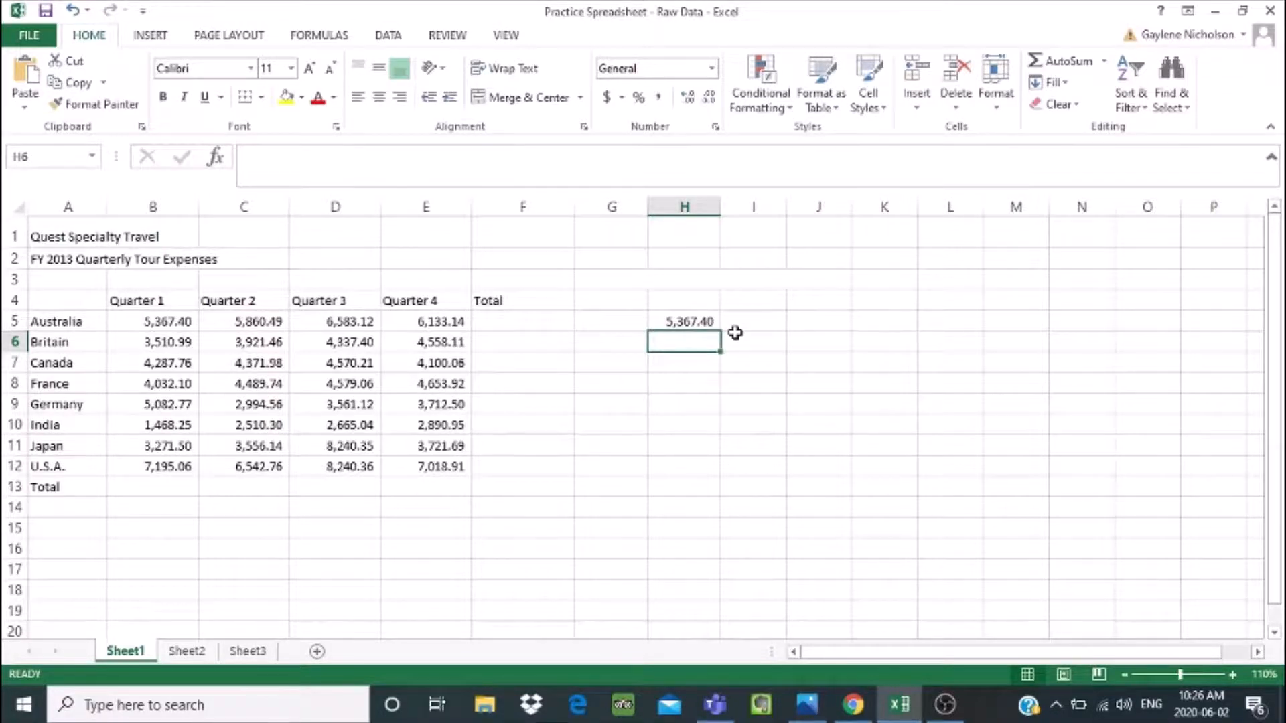
click(706, 323)
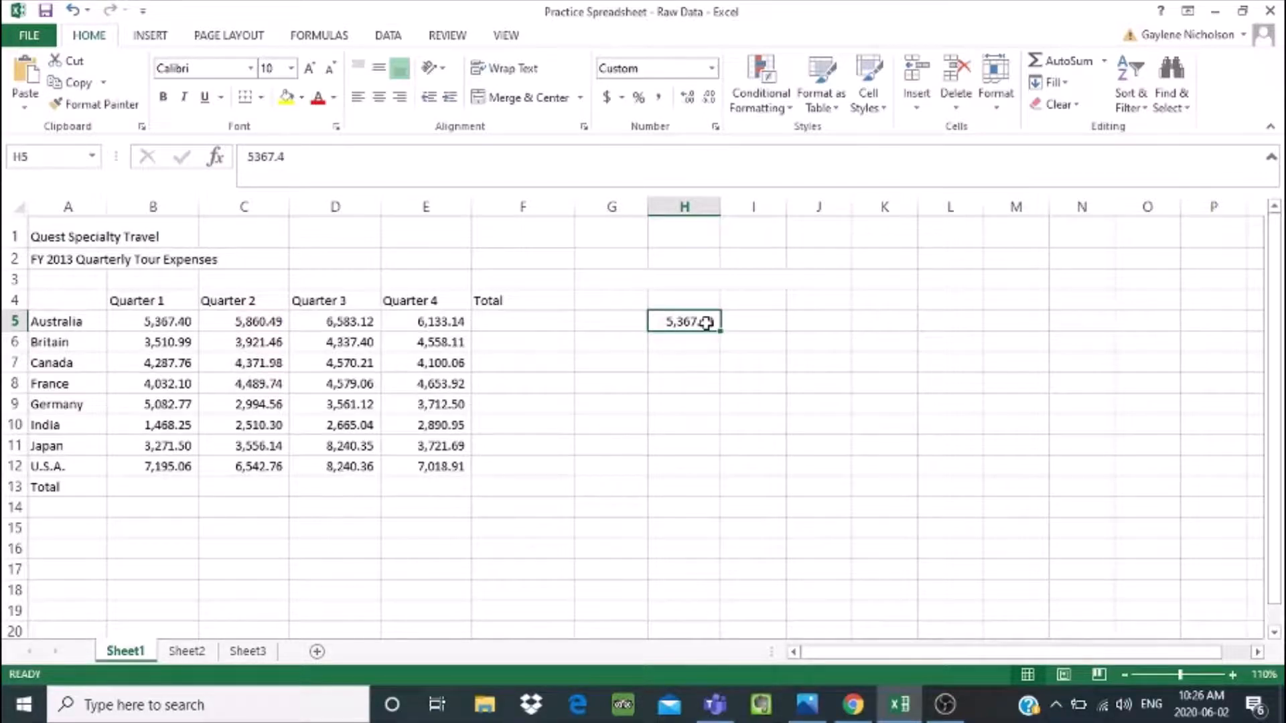
key(Delete)
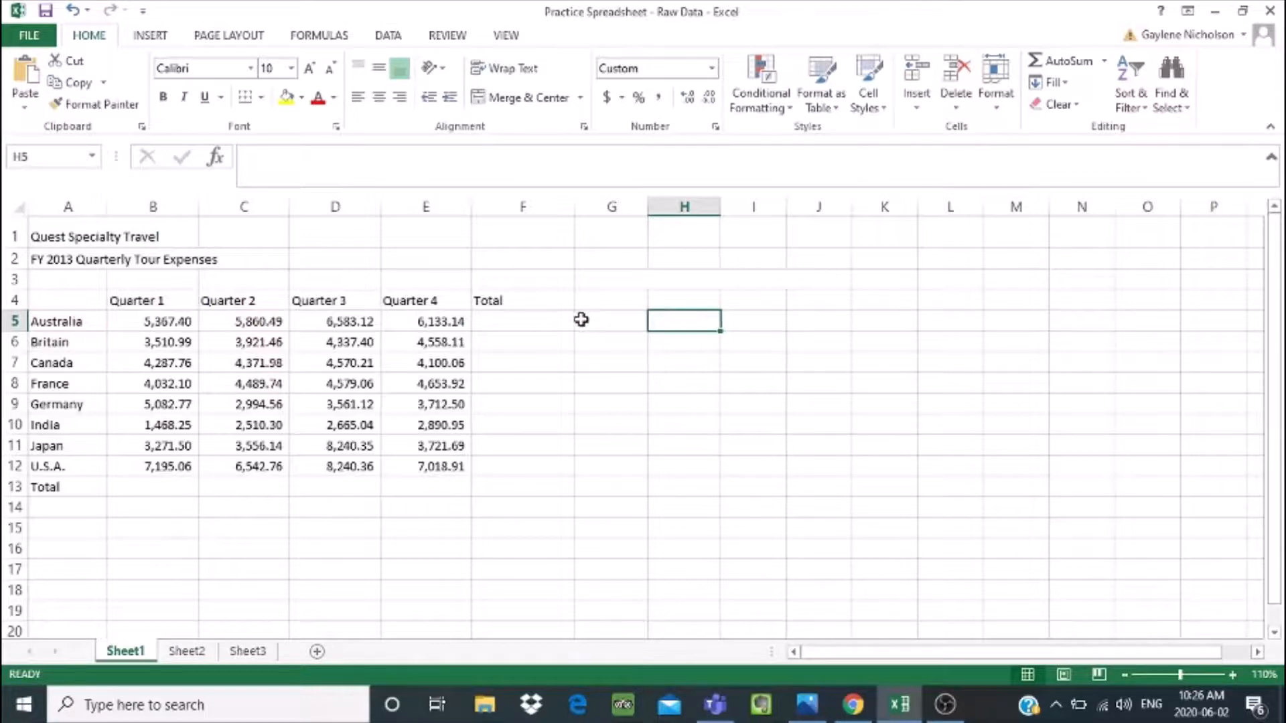
Total Australia's four quarters in cell F5 with a SUM formula over B5:E5
click(541, 321)
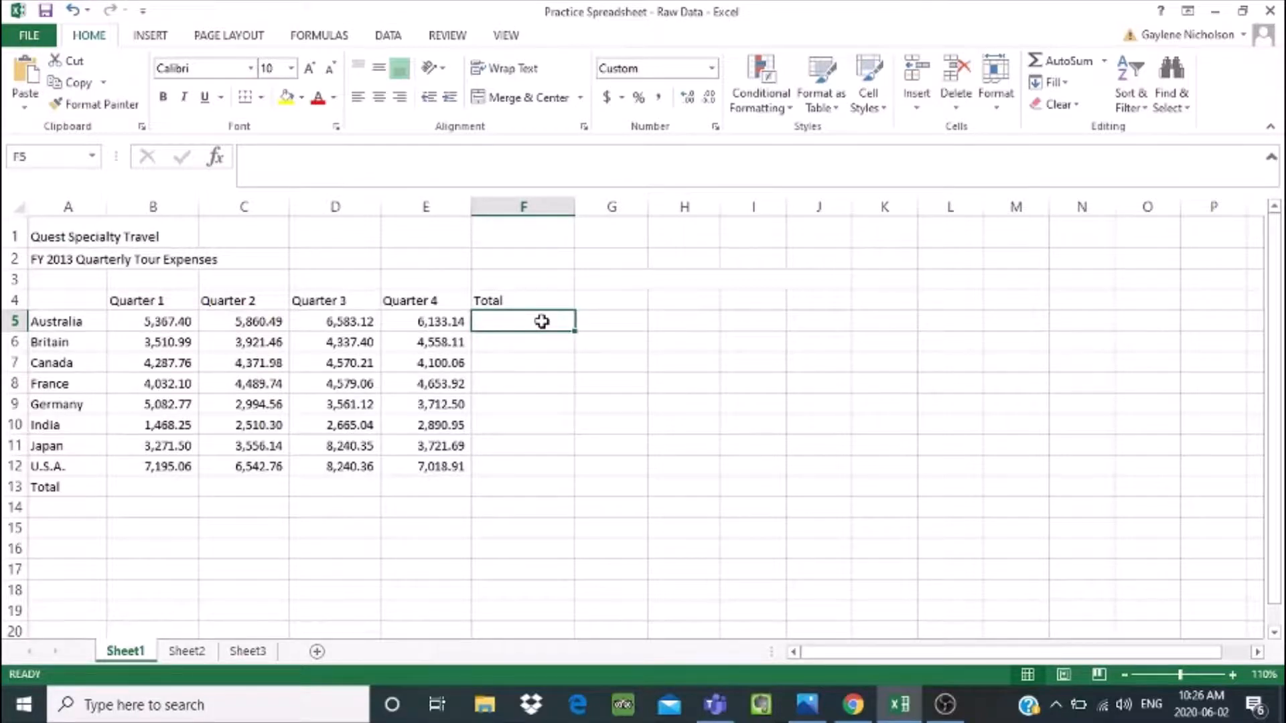
text(=)
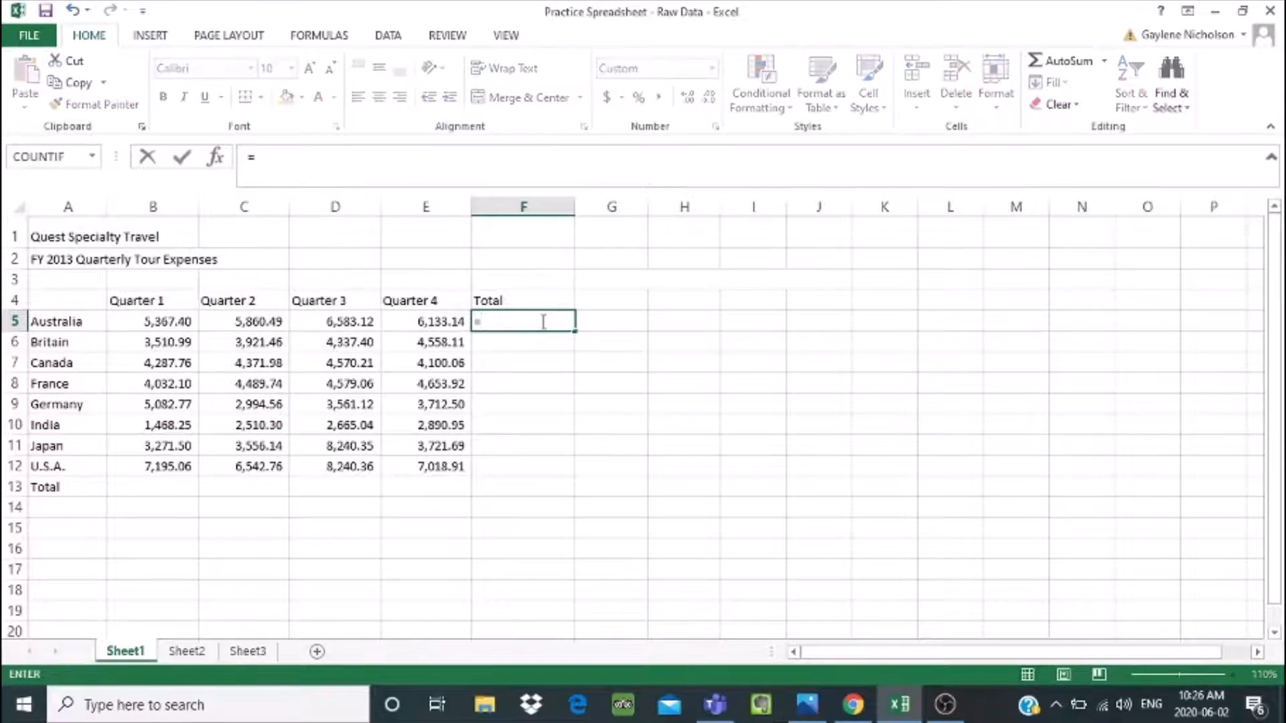
text(sum)
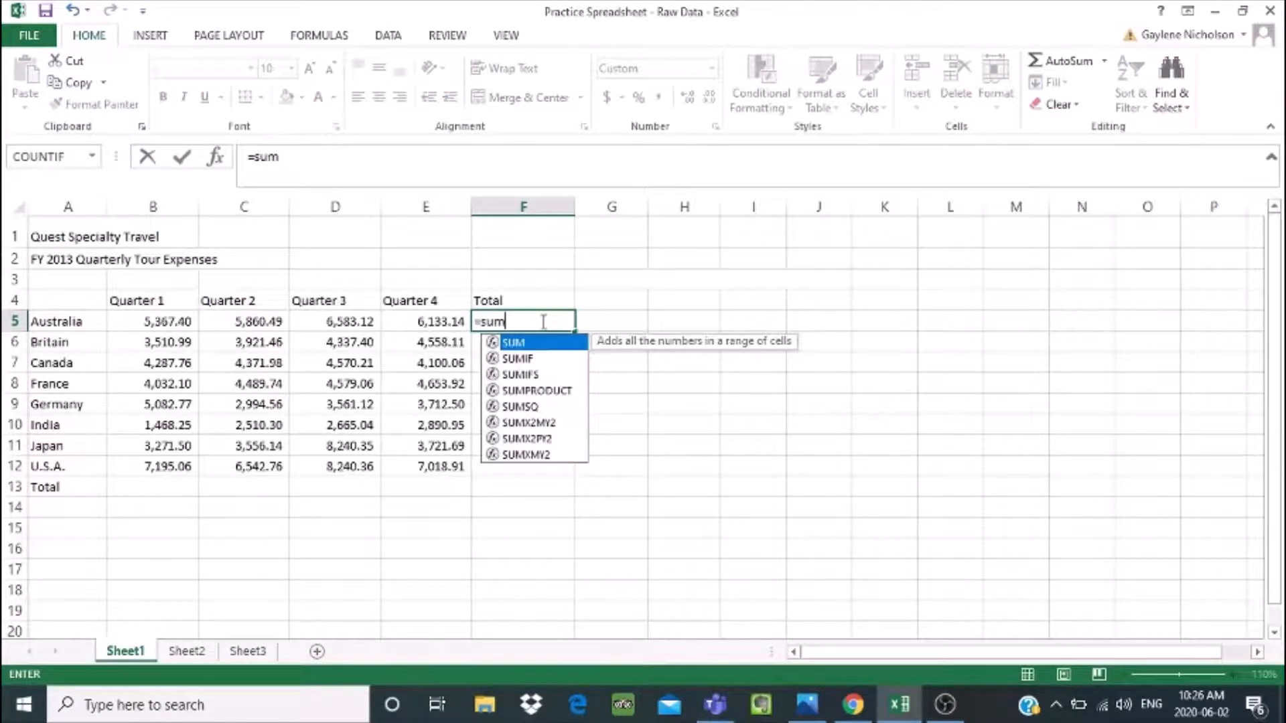
text(()
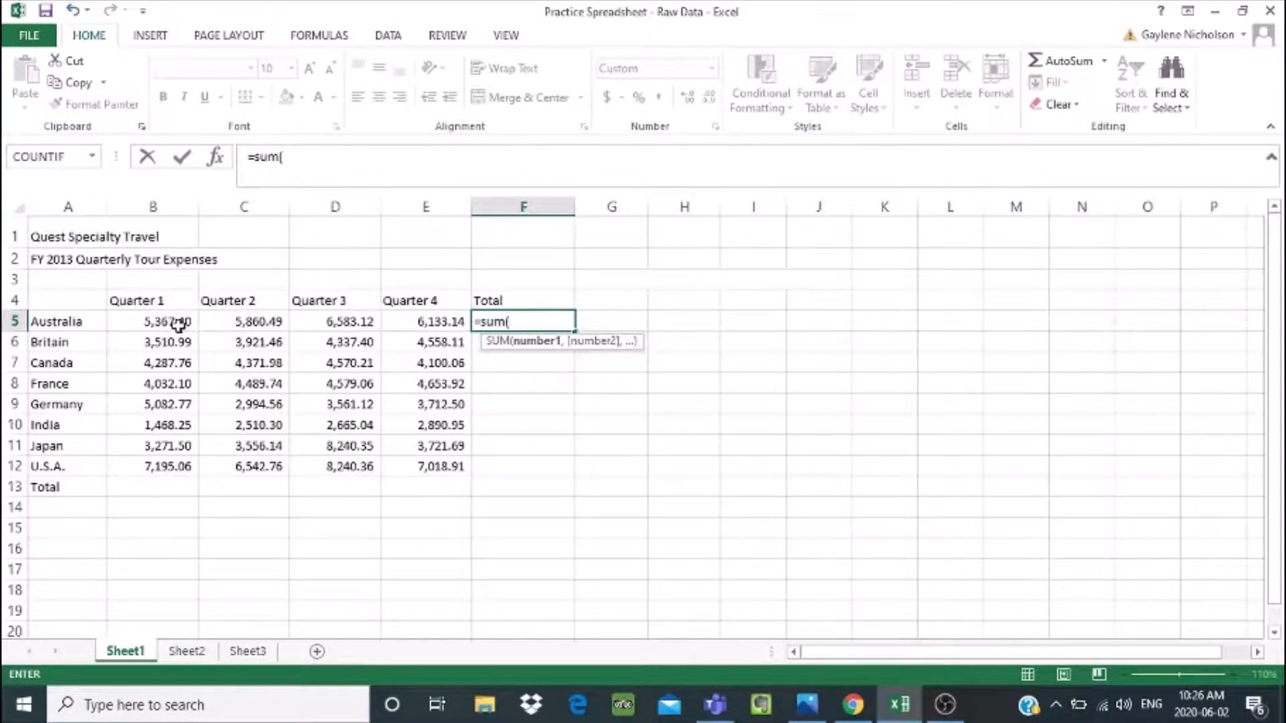
drag(180, 323, 395, 322)
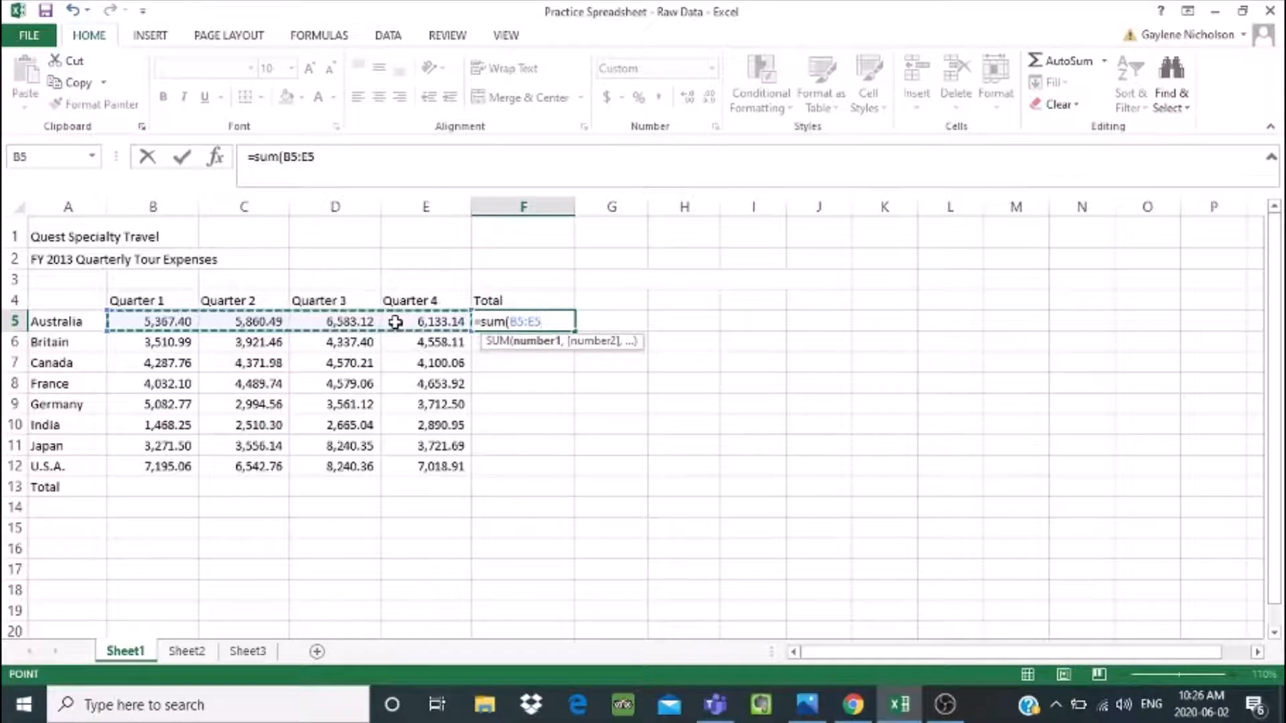
key(Return)
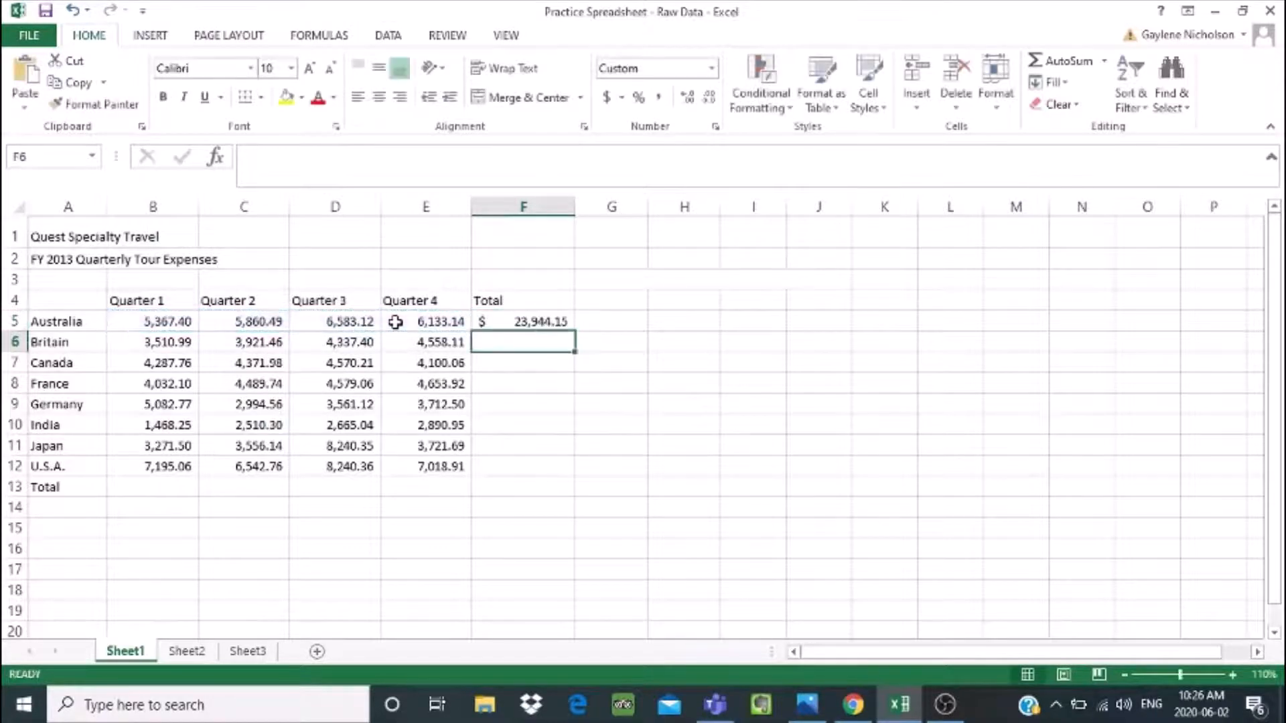
Compare the formula behind Australia's total in F5 with the plain Quarter 4 value in E5, finishing on Canada's empty Total cell F7
right_click(538, 321)
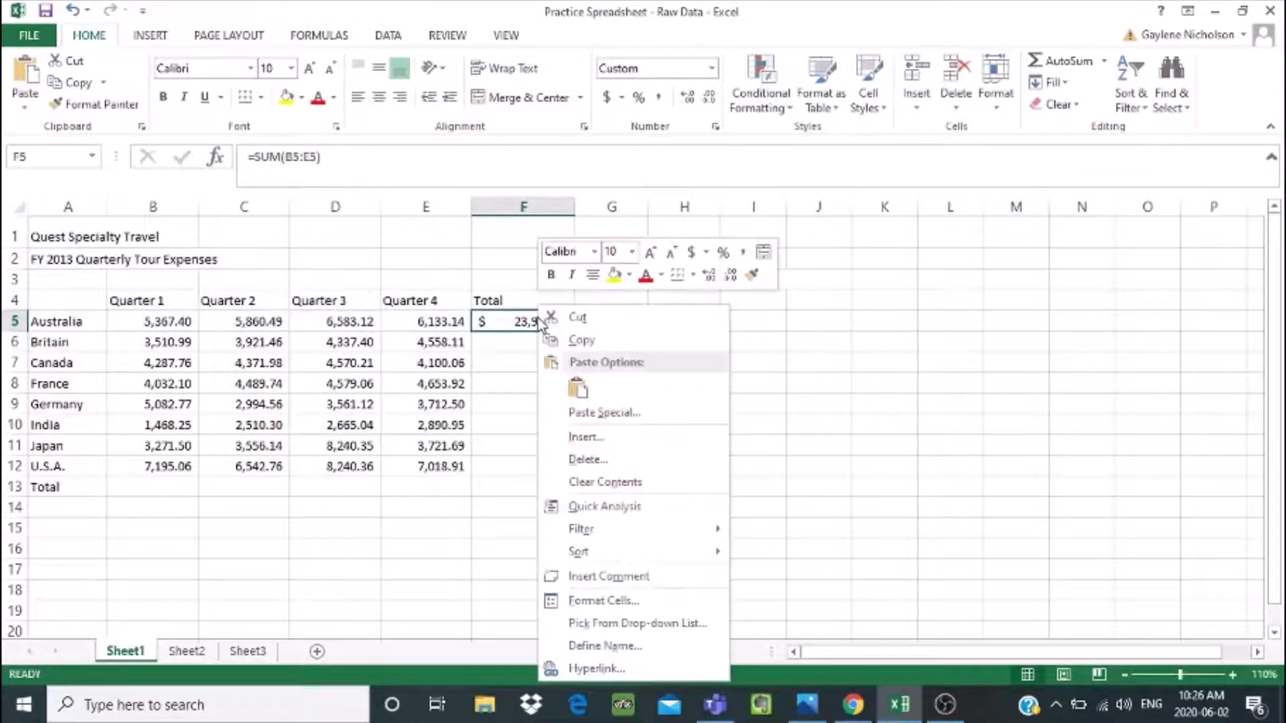
click(496, 319)
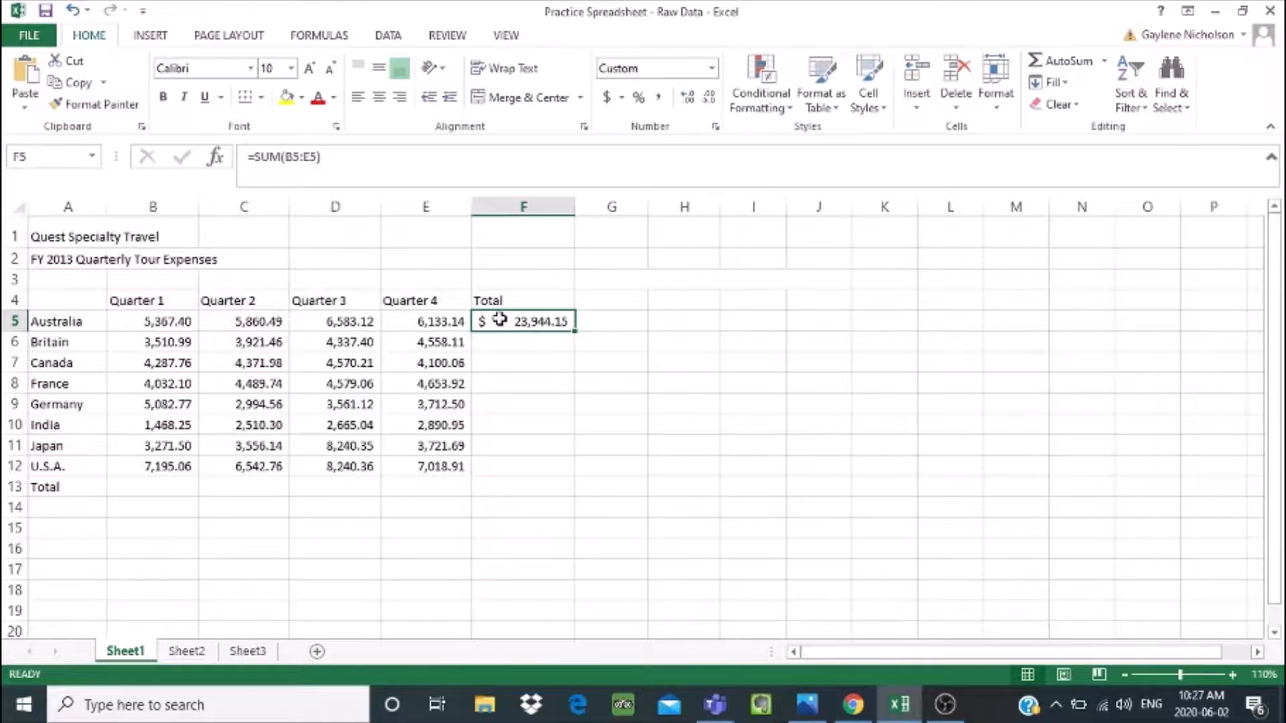
click(425, 324)
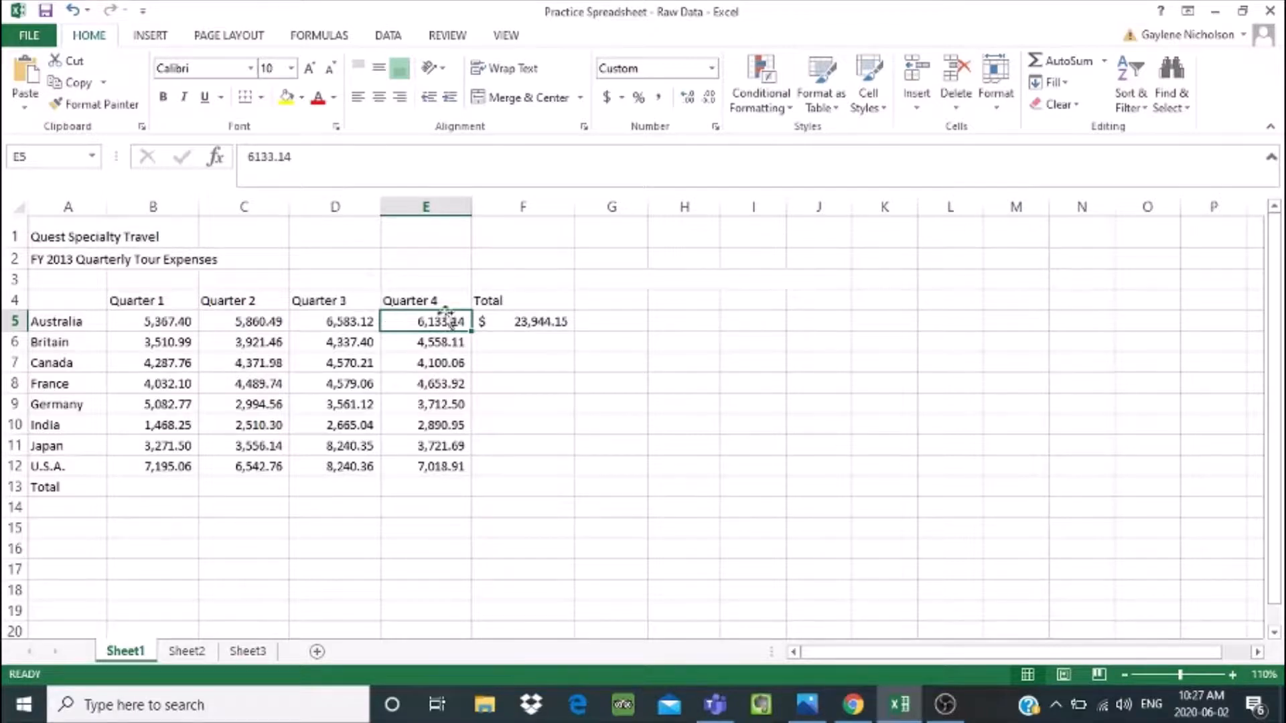
click(509, 322)
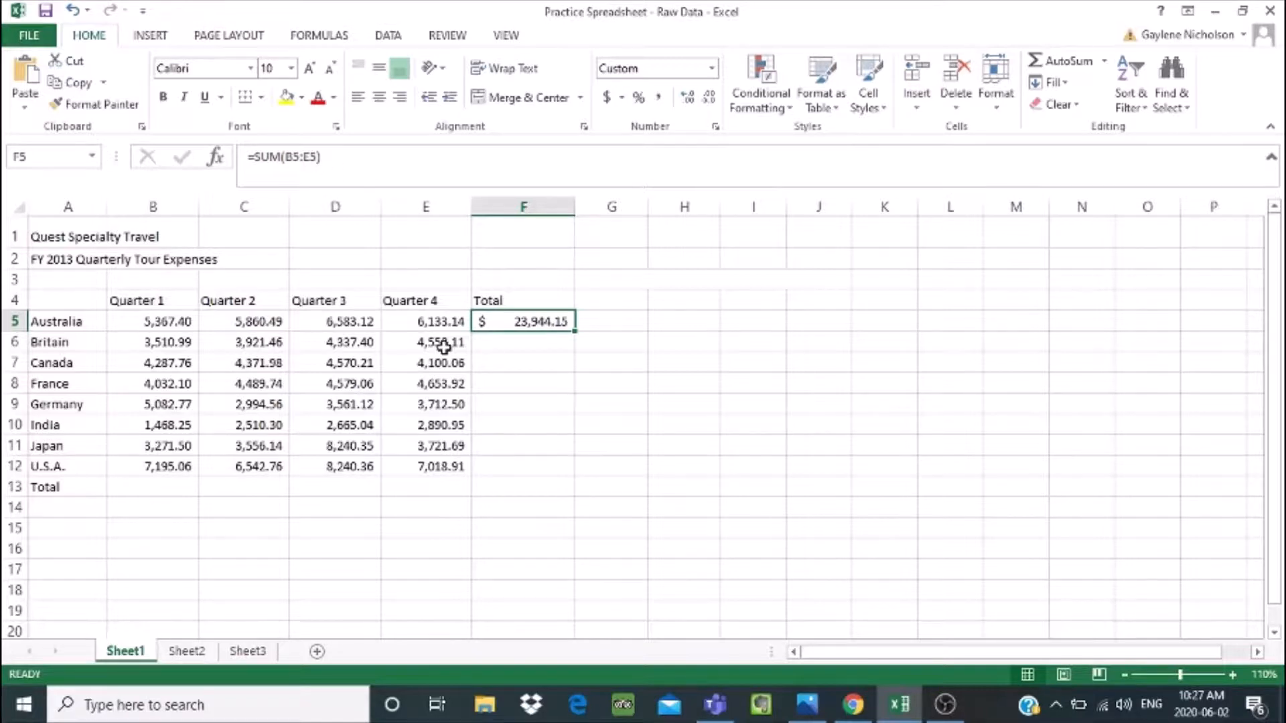
click(491, 362)
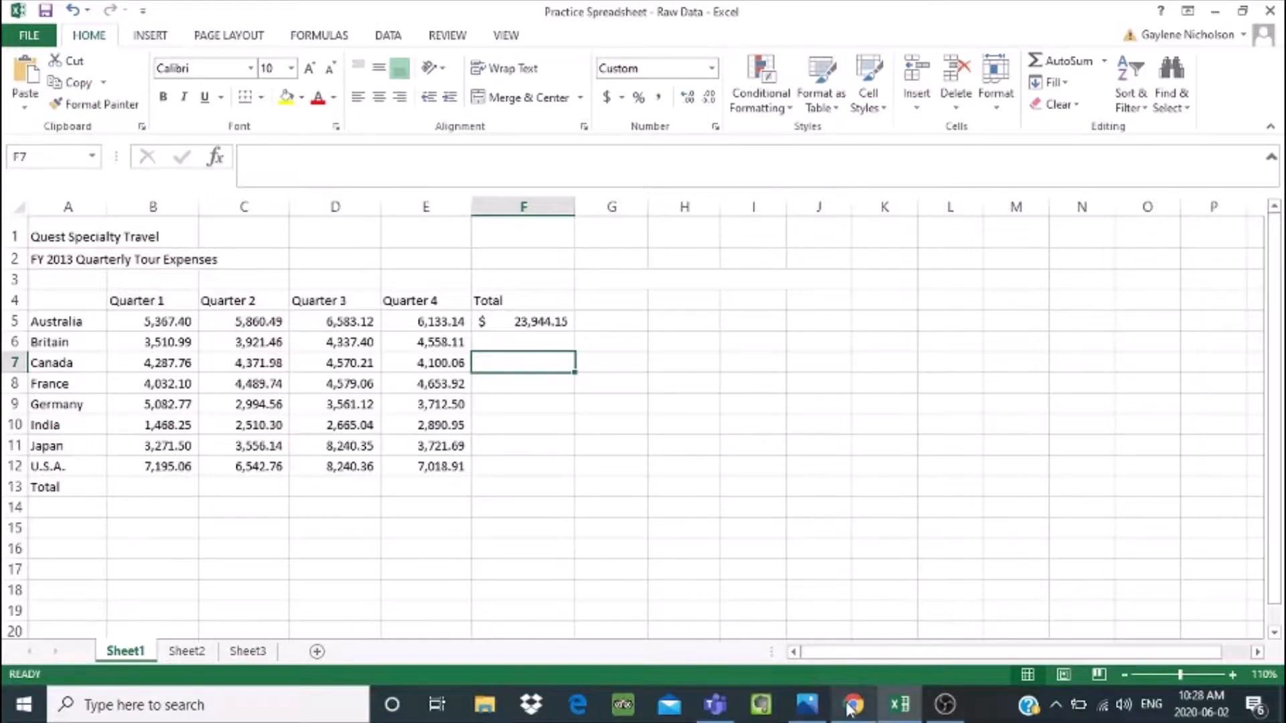
Switch to Chrome to examine the finished expense table and Total Expenses by Nation chart in the practice PDF, and return to Excel
mouse_move(851, 707)
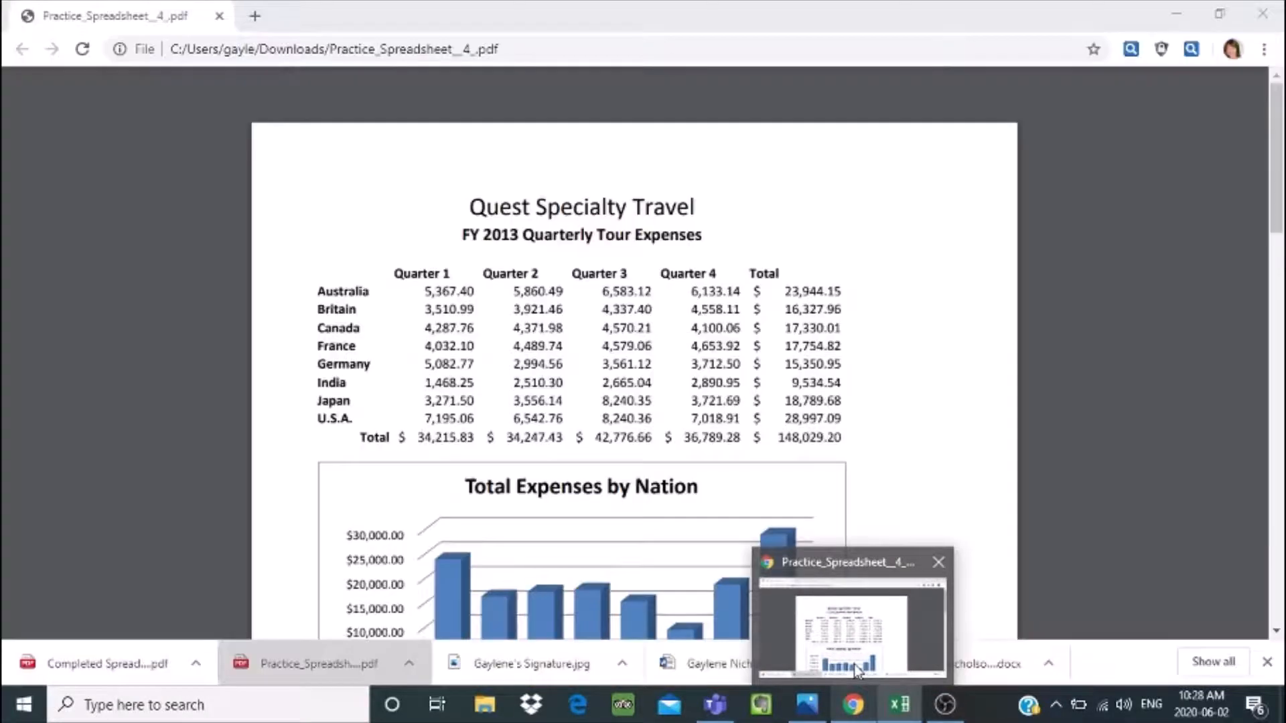
click(856, 670)
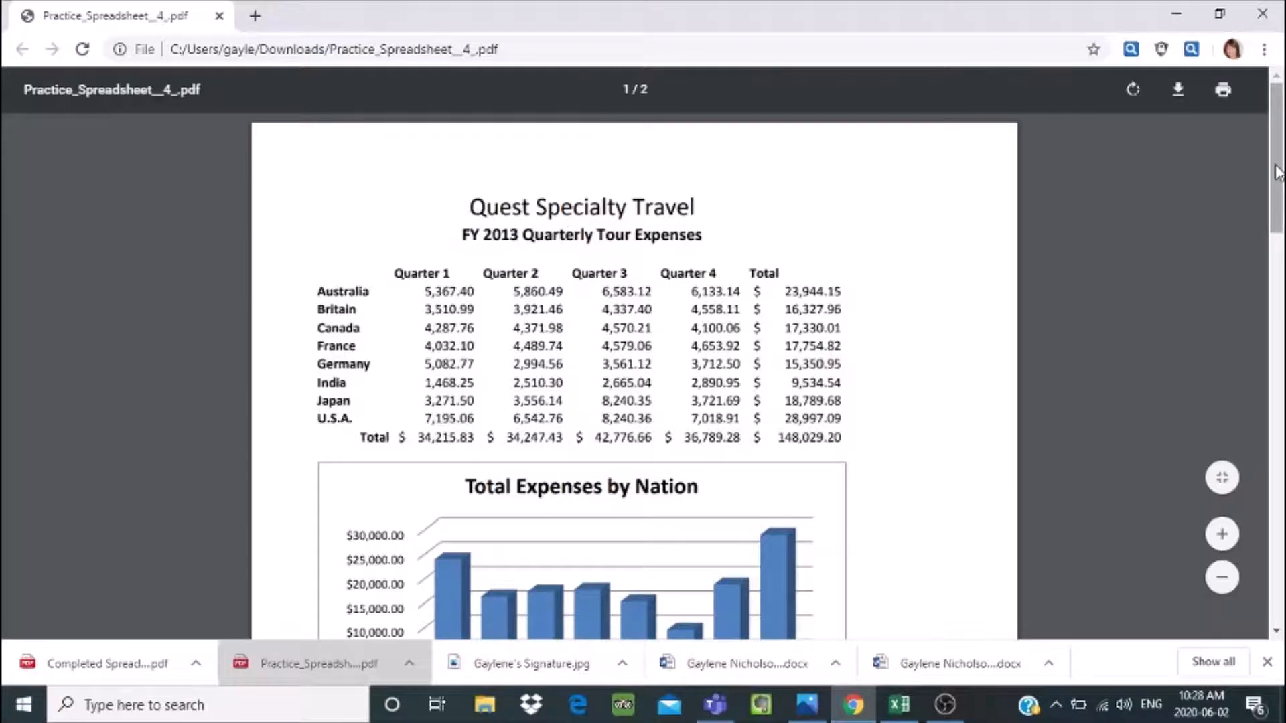
drag(1276, 165, 1277, 240)
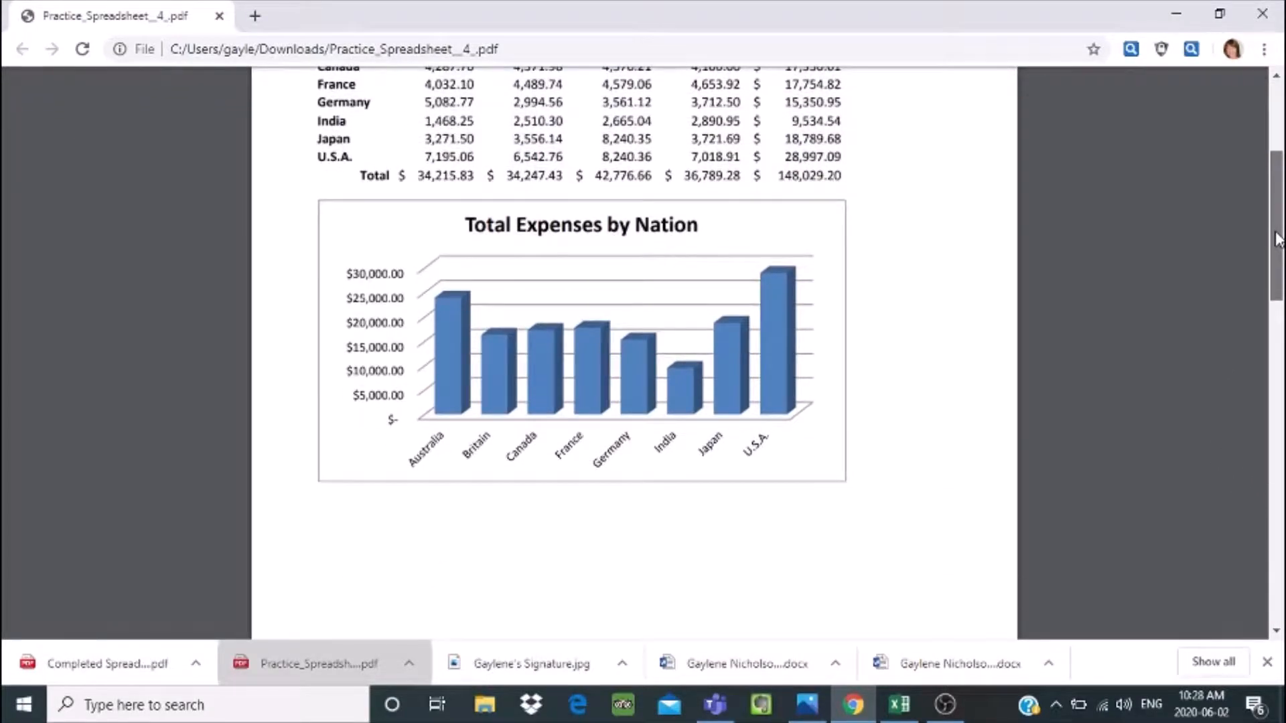
drag(1277, 240, 1263, 163)
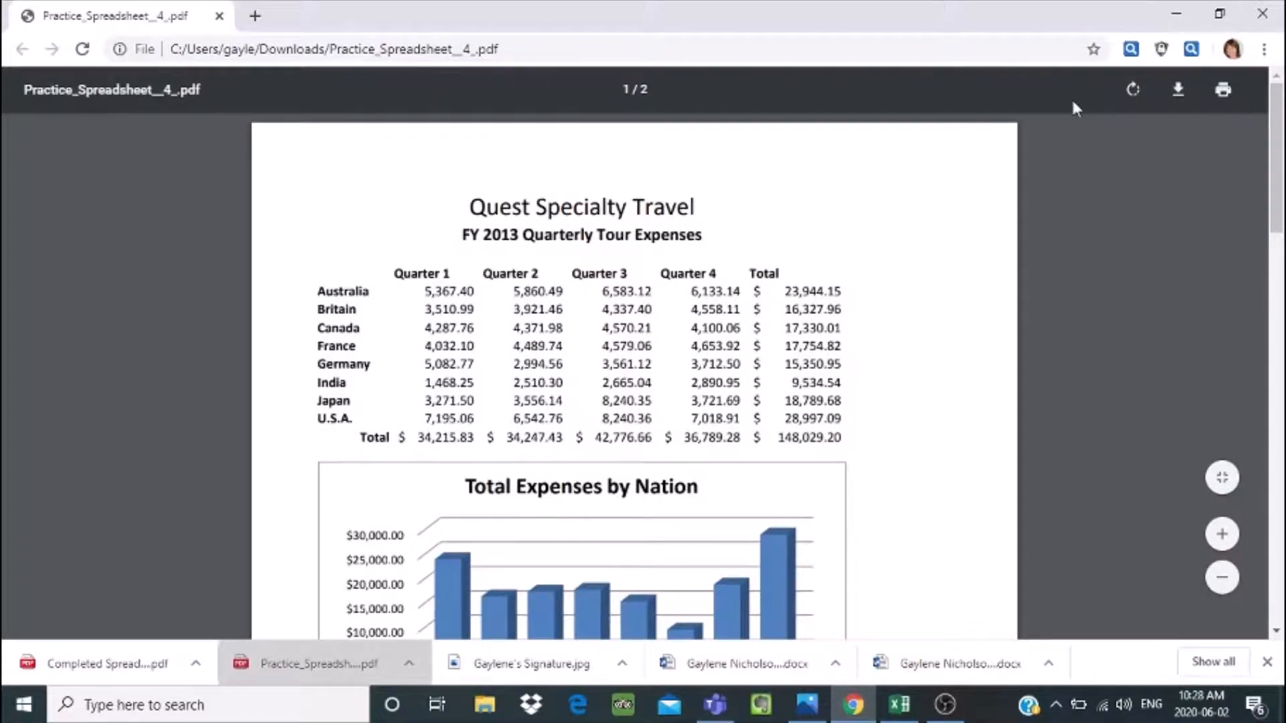
click(1174, 14)
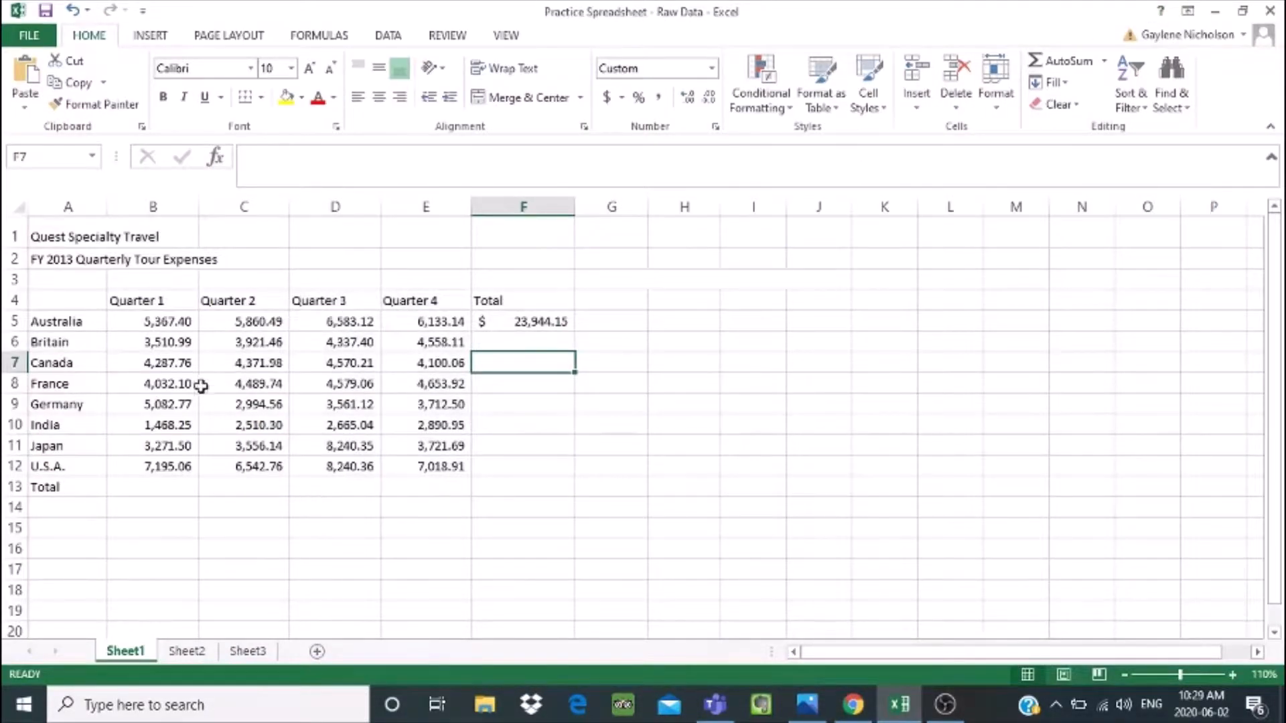
Bold the column headings from Quarter 1 to Total in cells B4:F4
click(138, 302)
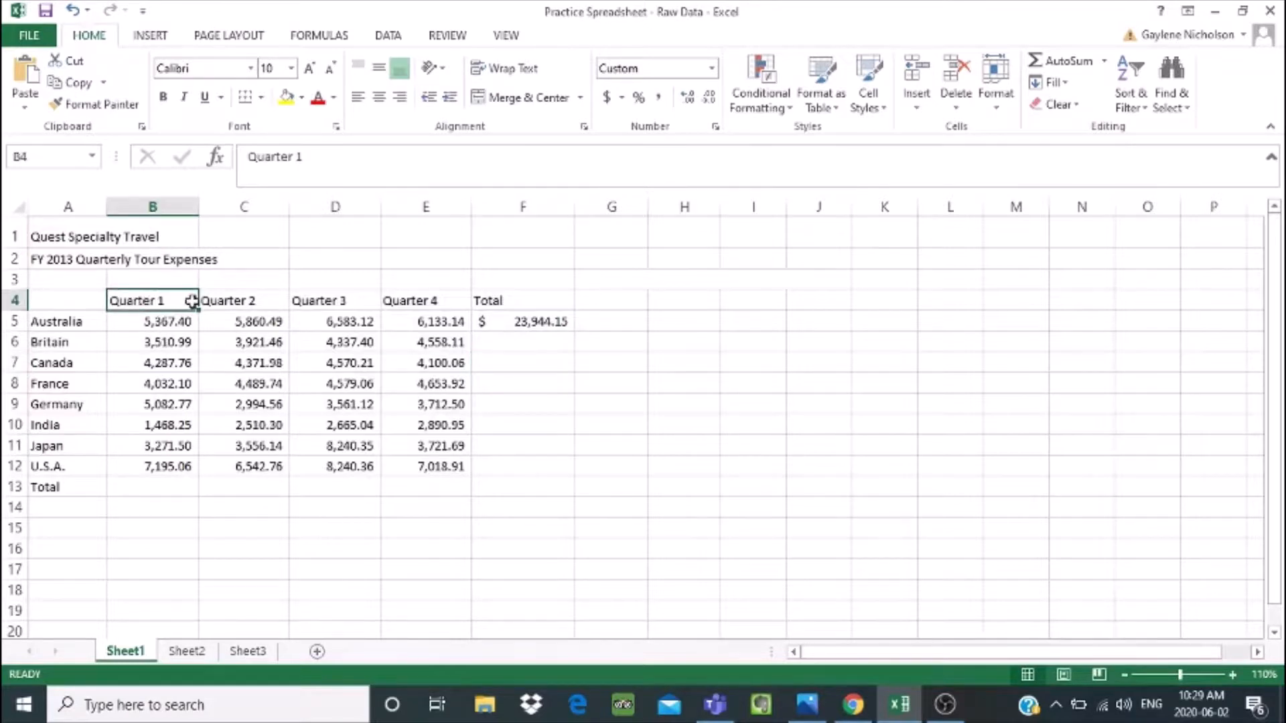
drag(192, 302, 479, 303)
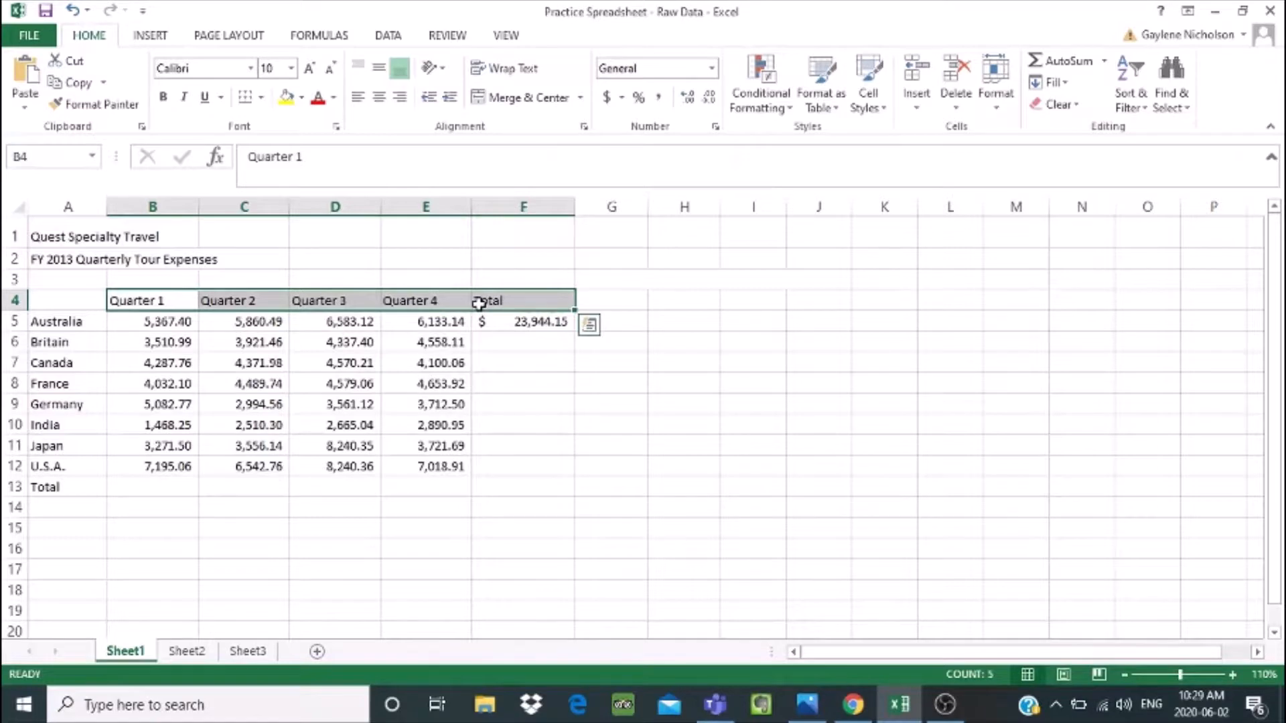
click(164, 98)
click(164, 101)
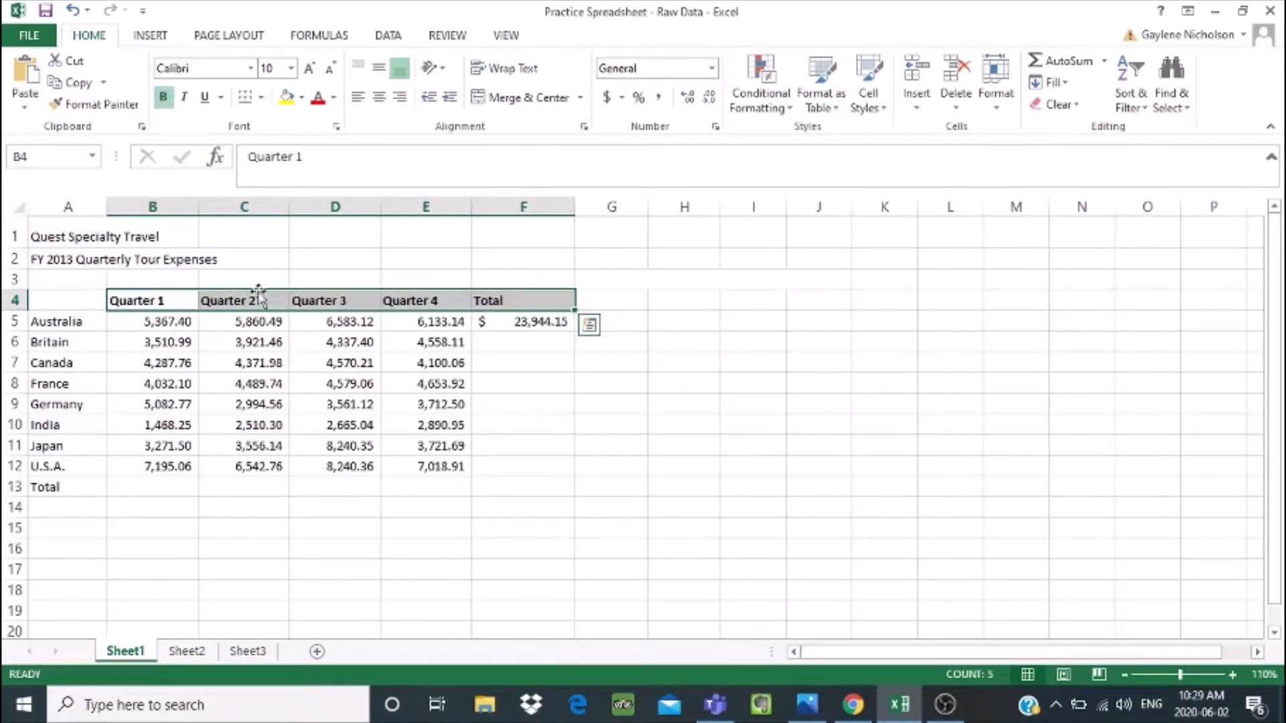
click(249, 487)
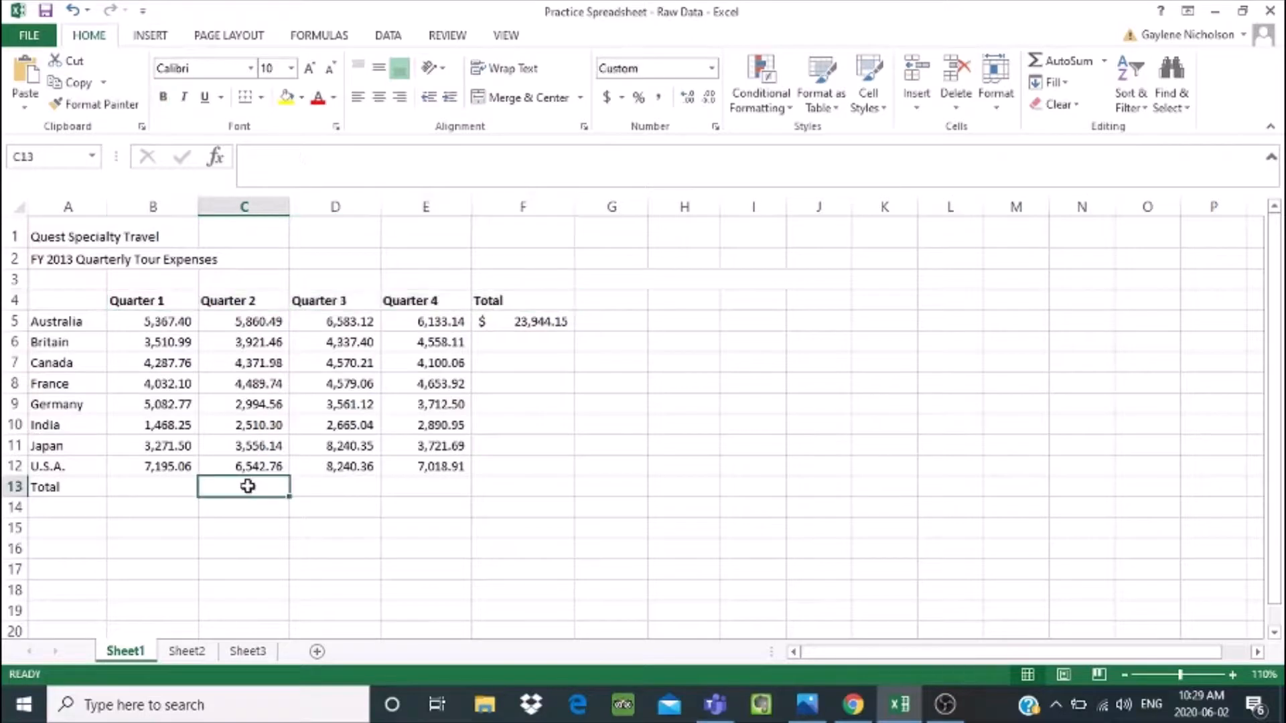
Bold the row labels from Australia down to Total in cells A5:A13
drag(48, 324, 42, 488)
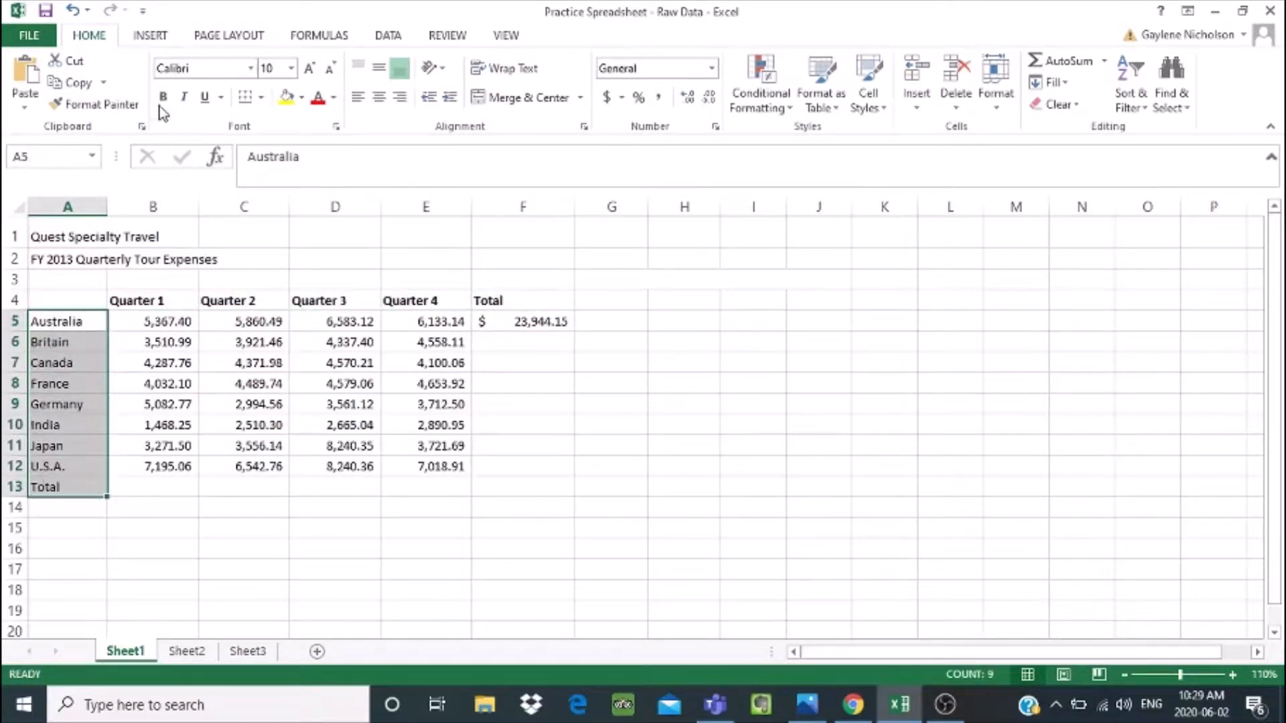
click(163, 98)
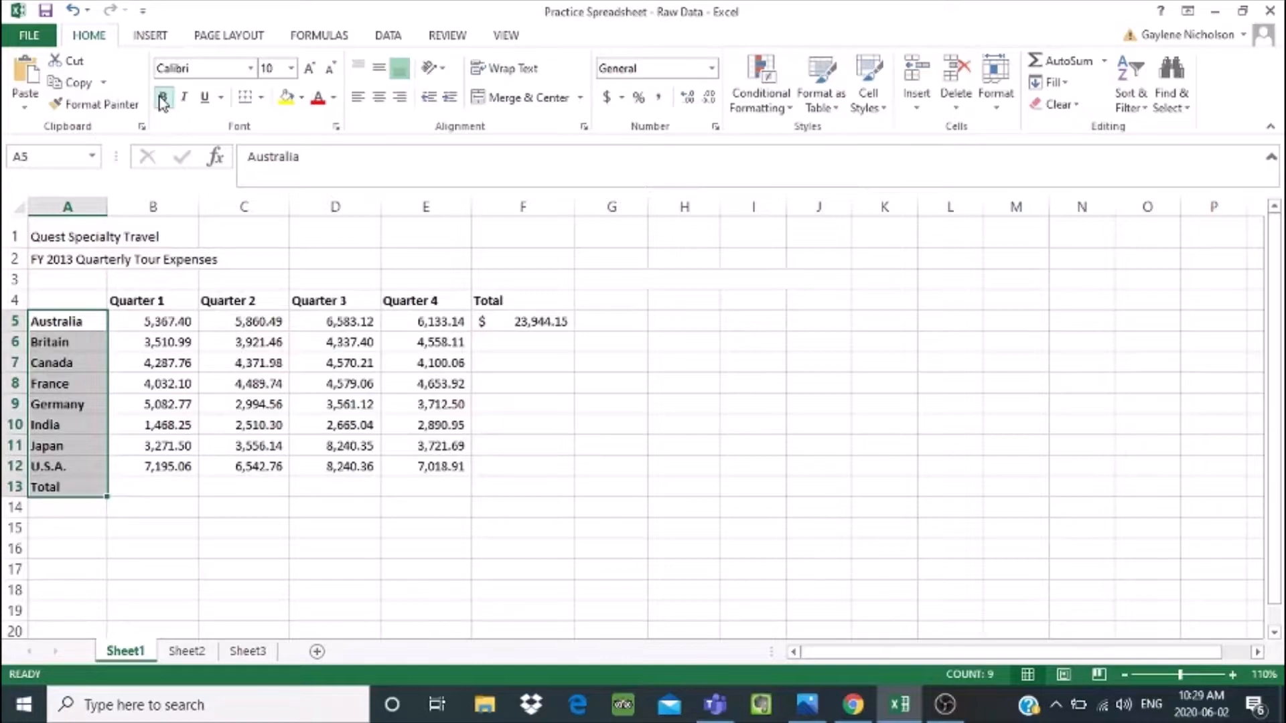
click(499, 428)
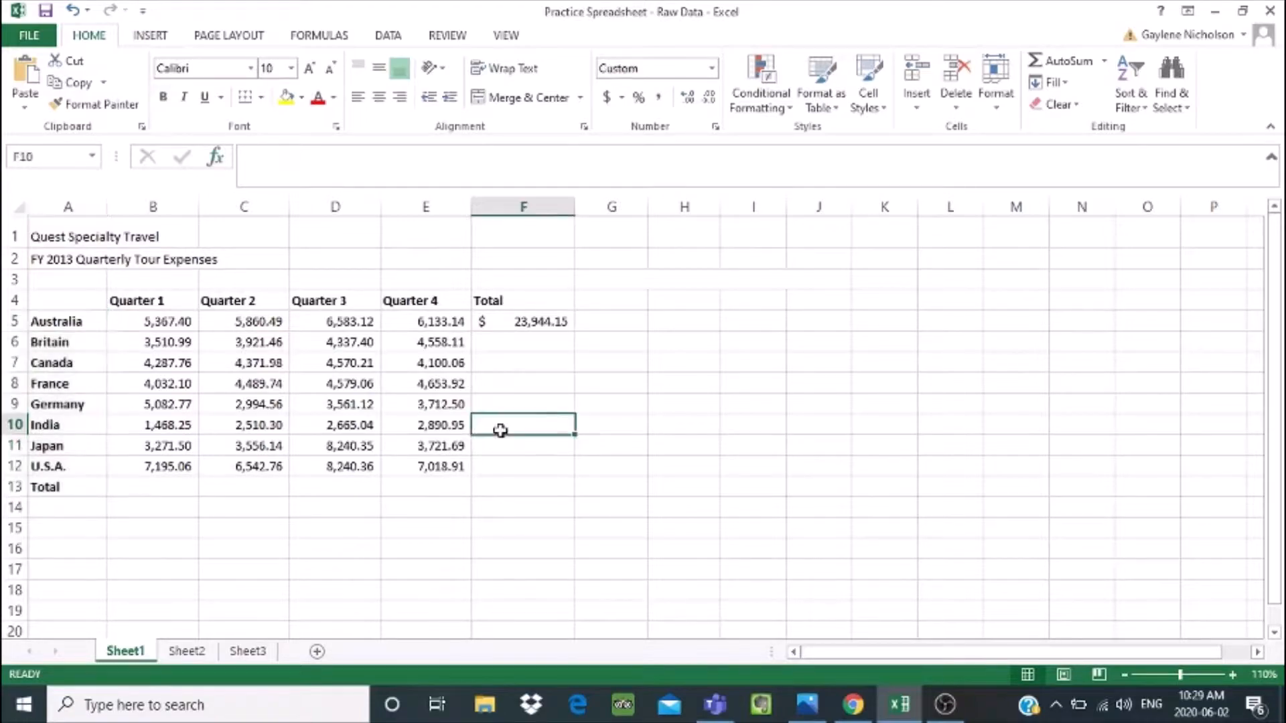
Check the title layout in the practice PDF in Chrome, and merge and center the Quest Specialty Travel title across A1:F1 in Excel
click(851, 705)
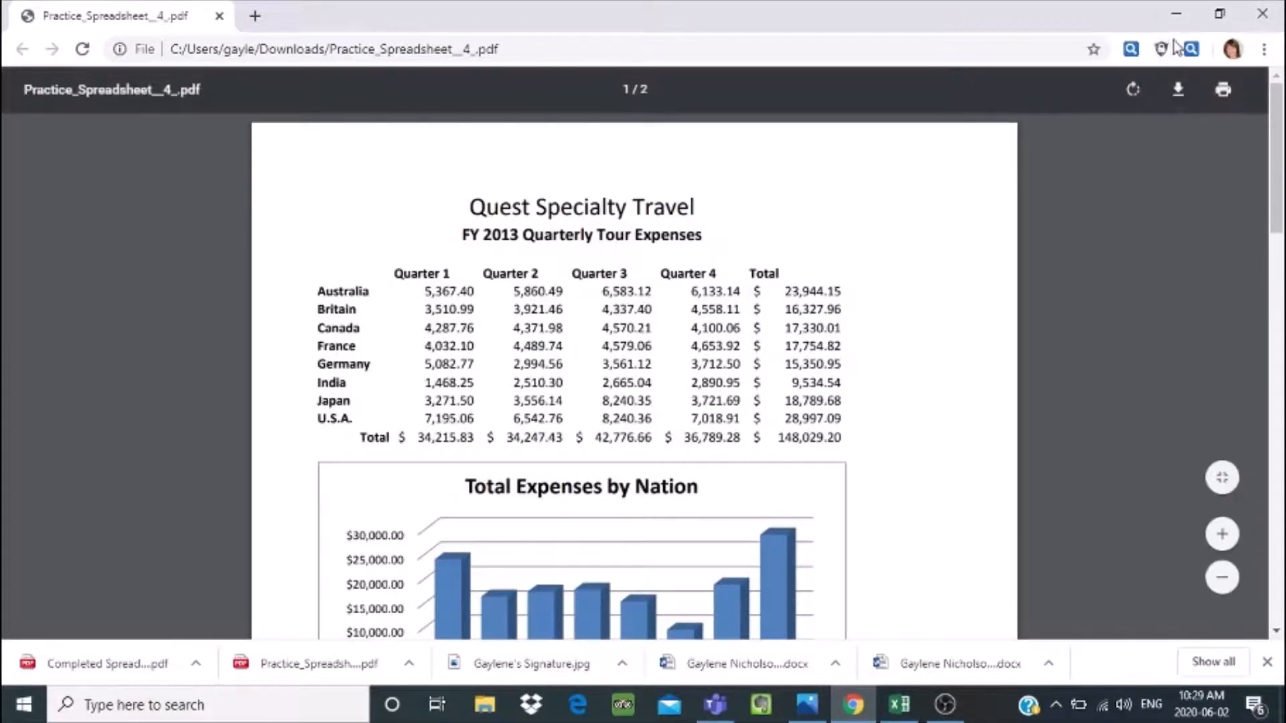
click(1177, 18)
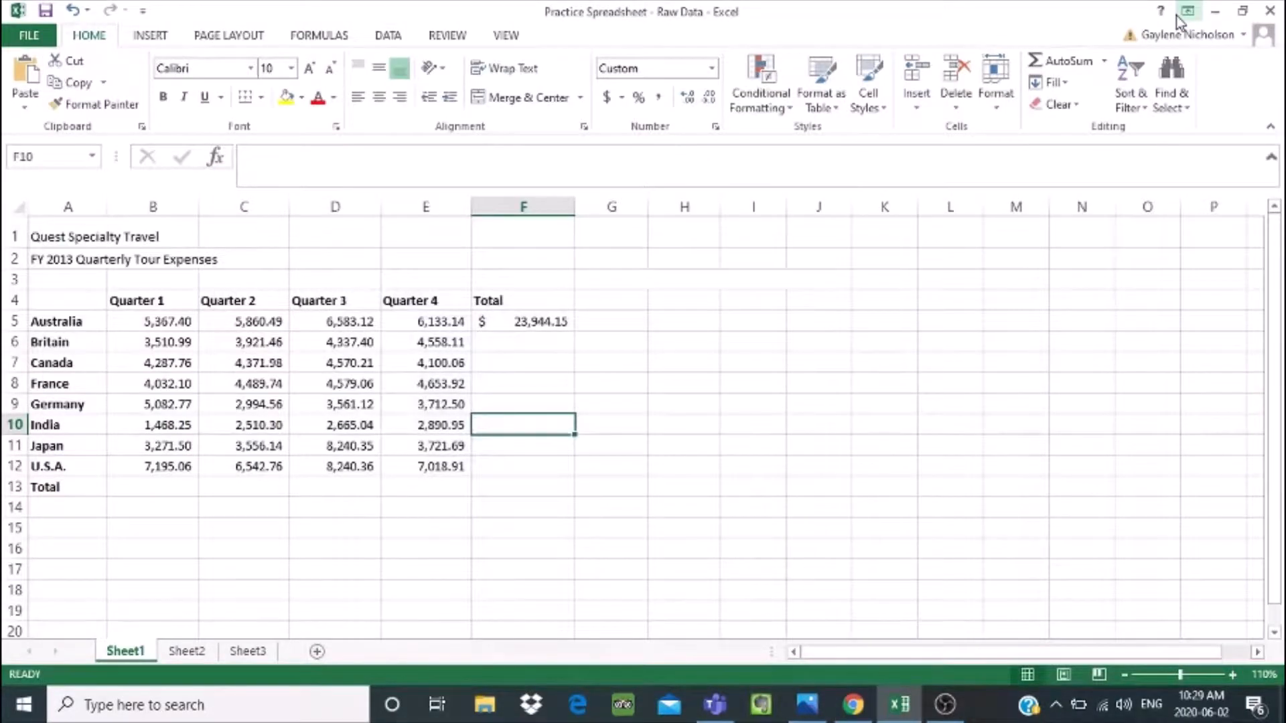
click(97, 236)
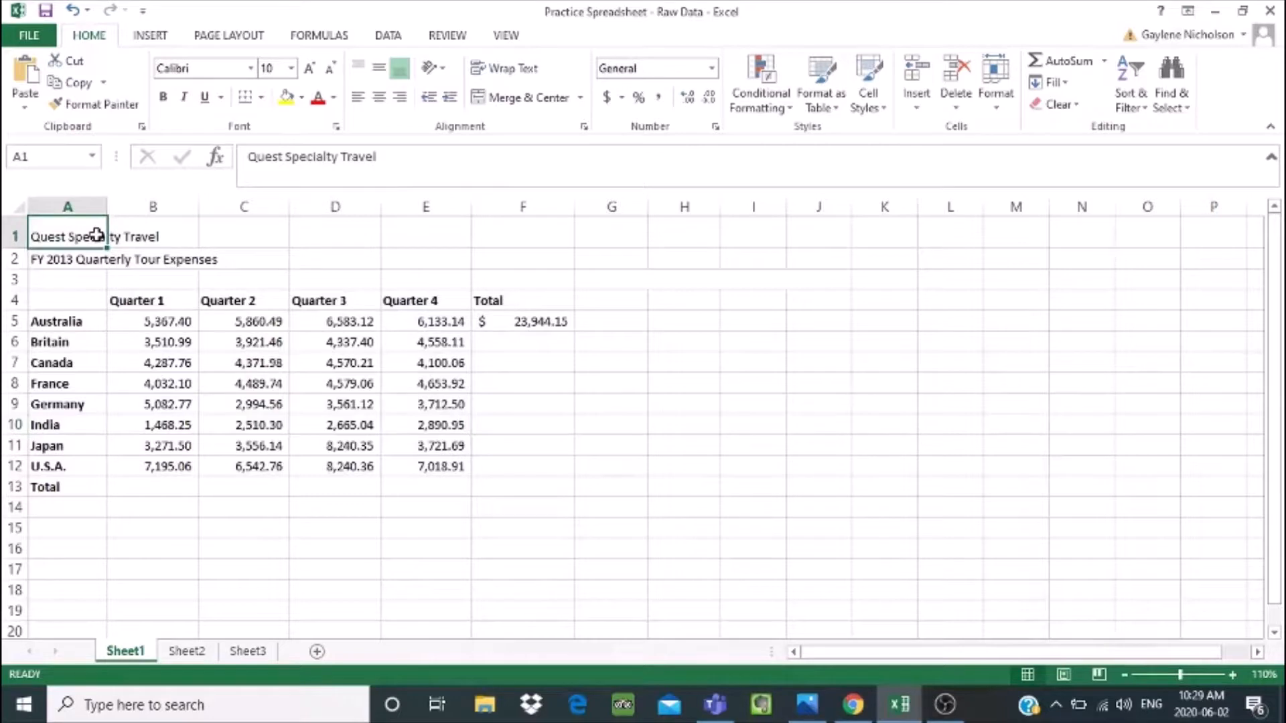
drag(97, 235, 485, 223)
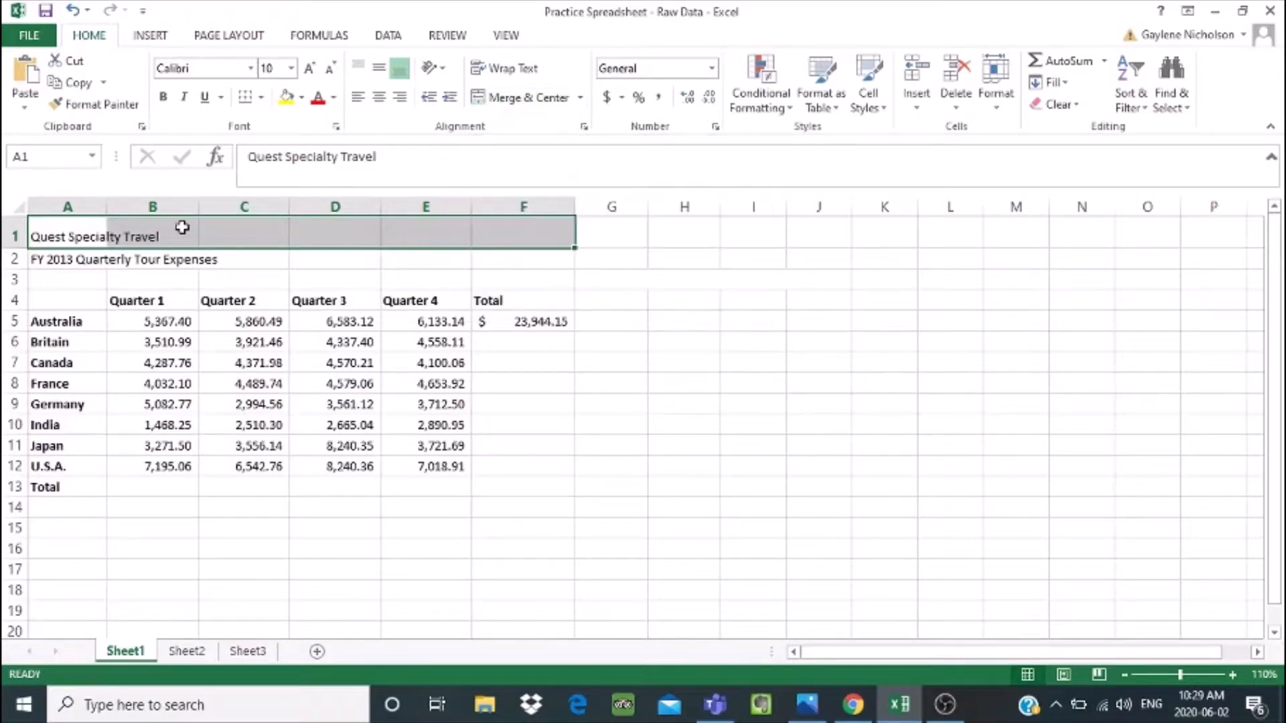
right_click(521, 102)
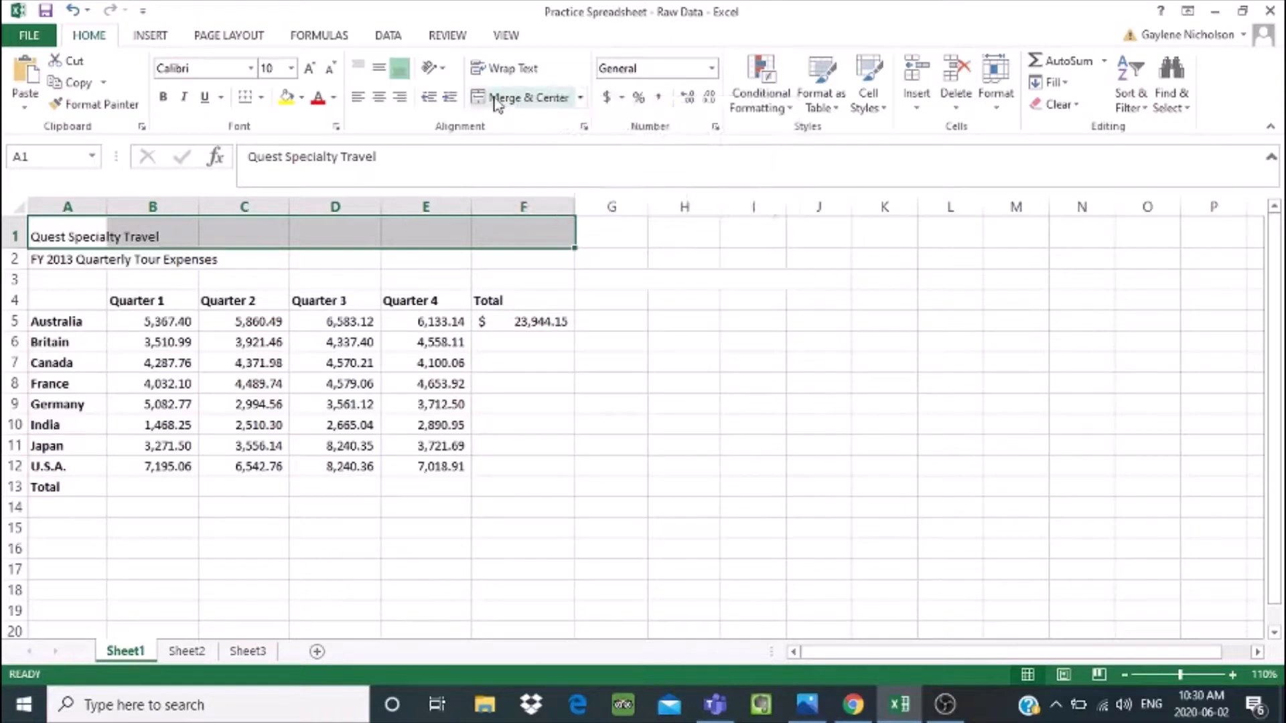
right_click(496, 98)
click(468, 115)
click(477, 102)
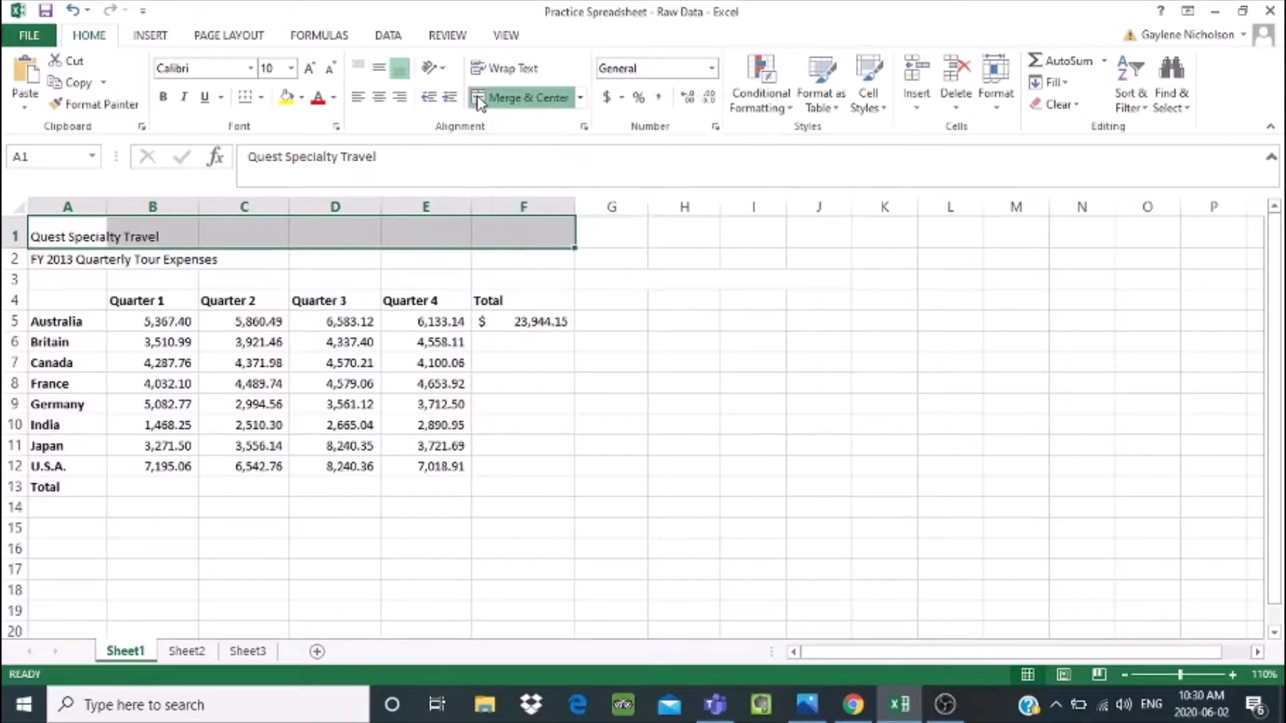
click(479, 104)
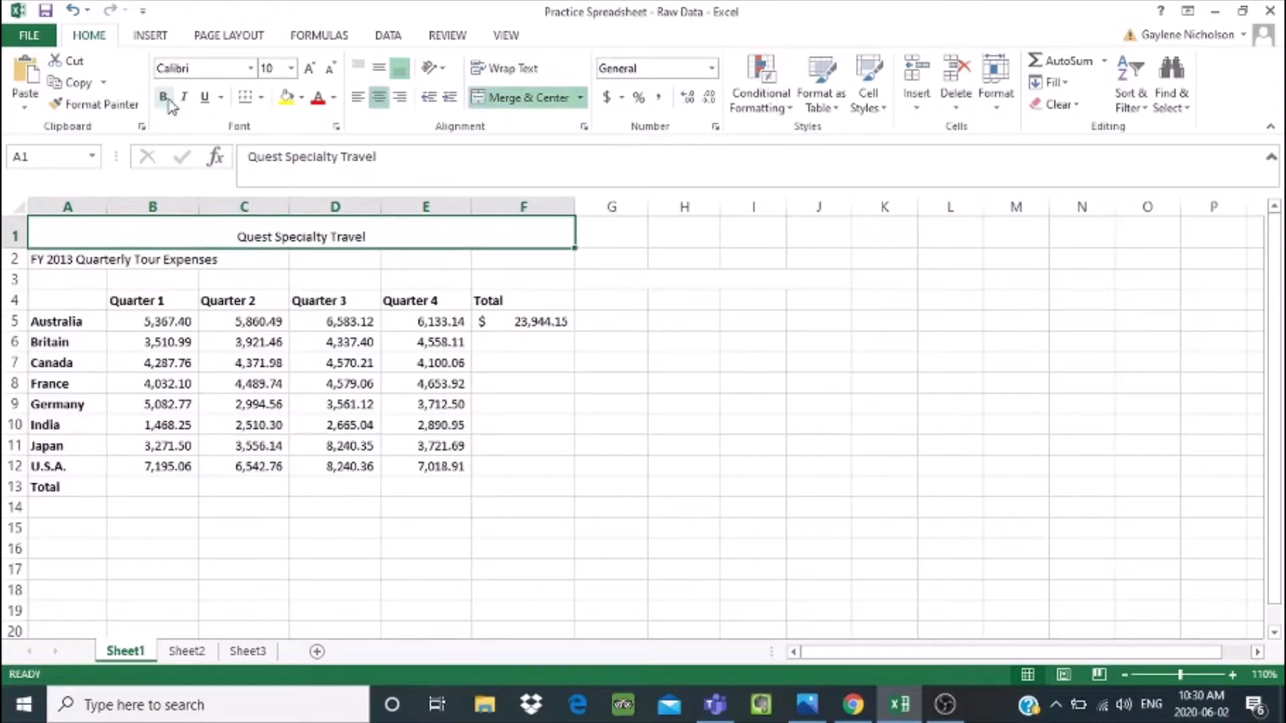
Bold the merged Quest Specialty Travel title and set its font size to 20
click(166, 101)
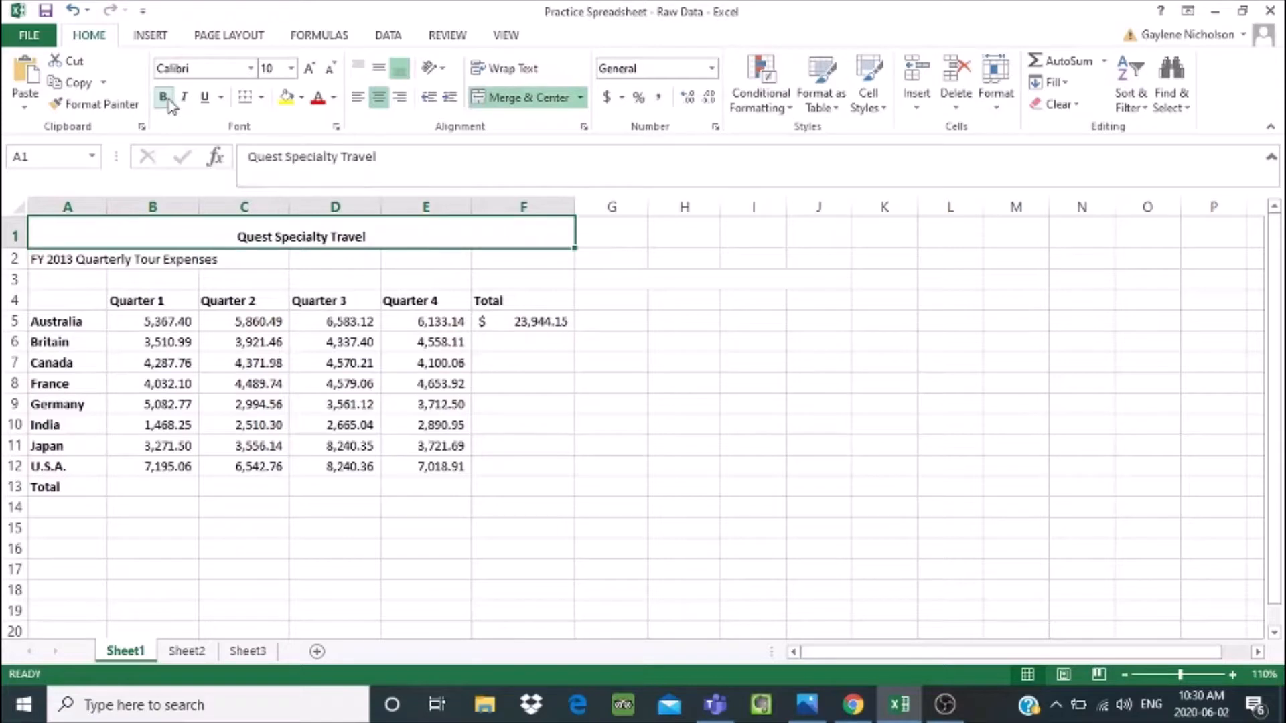
click(291, 69)
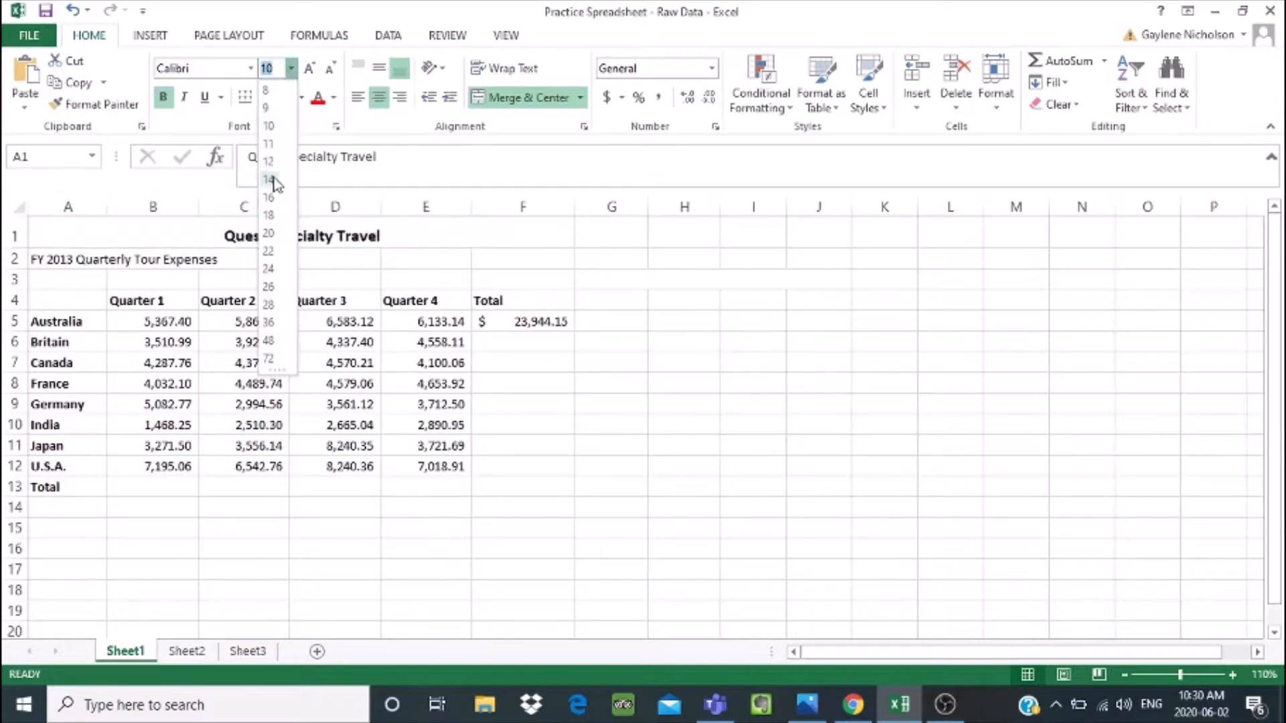
click(269, 233)
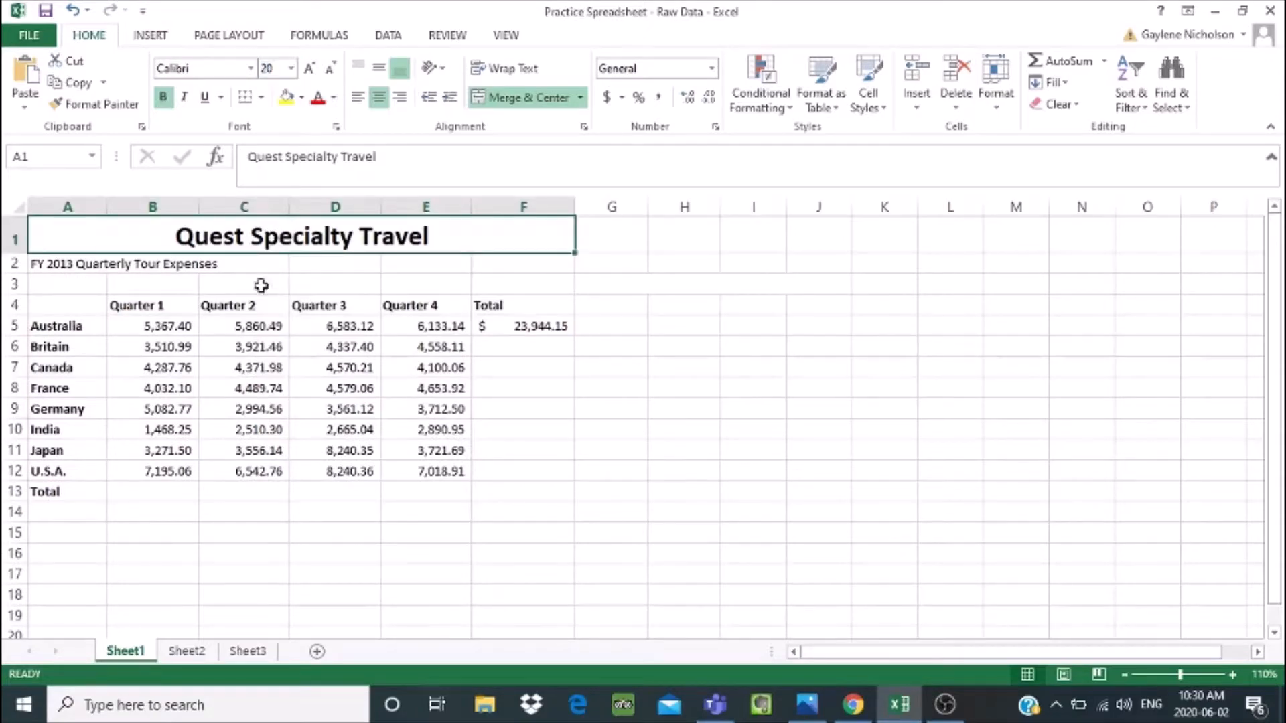
Merge and center the FY 2013 Quarterly Tour Expenses subtitle across A2:F2 and set its font size to 16
click(59, 265)
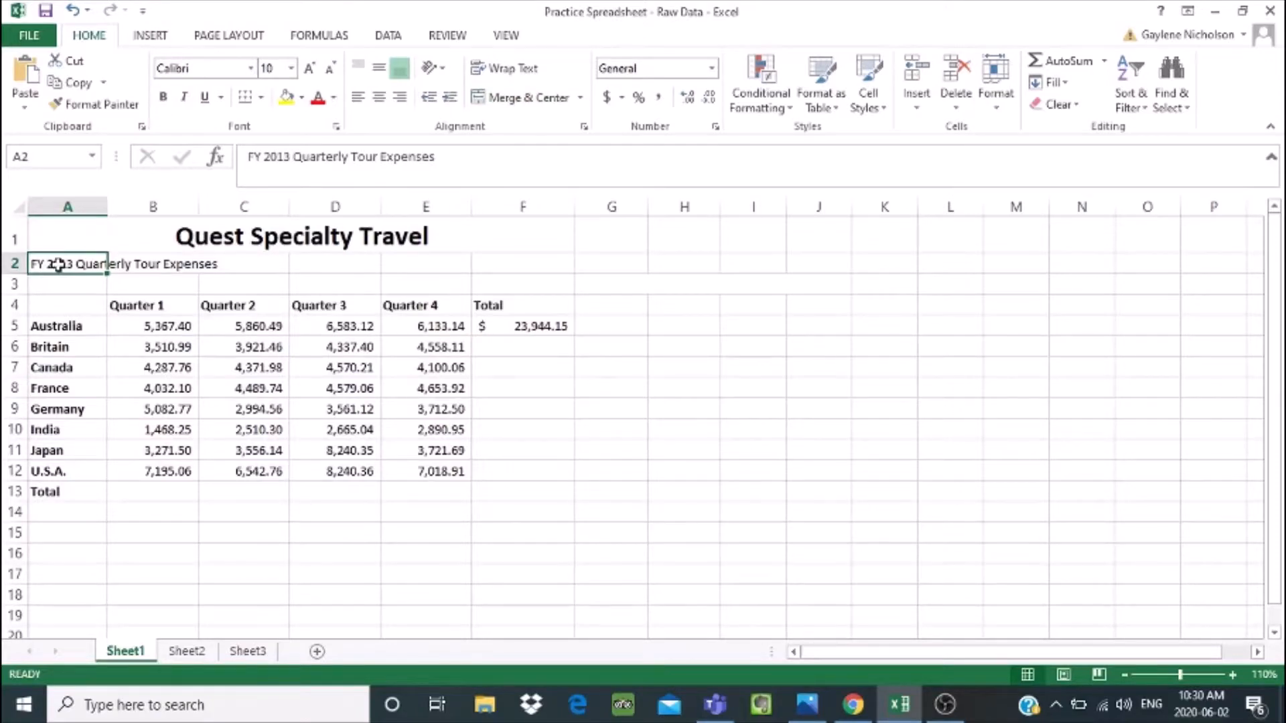
drag(58, 266, 494, 262)
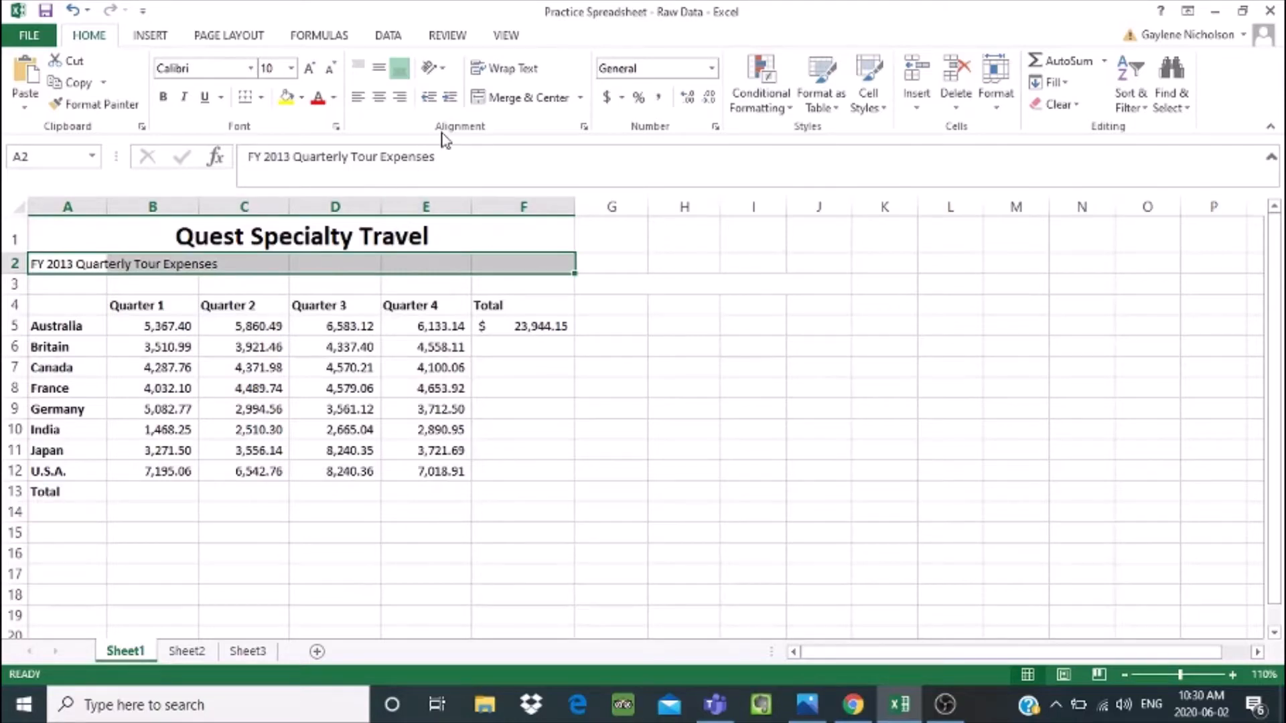
click(479, 99)
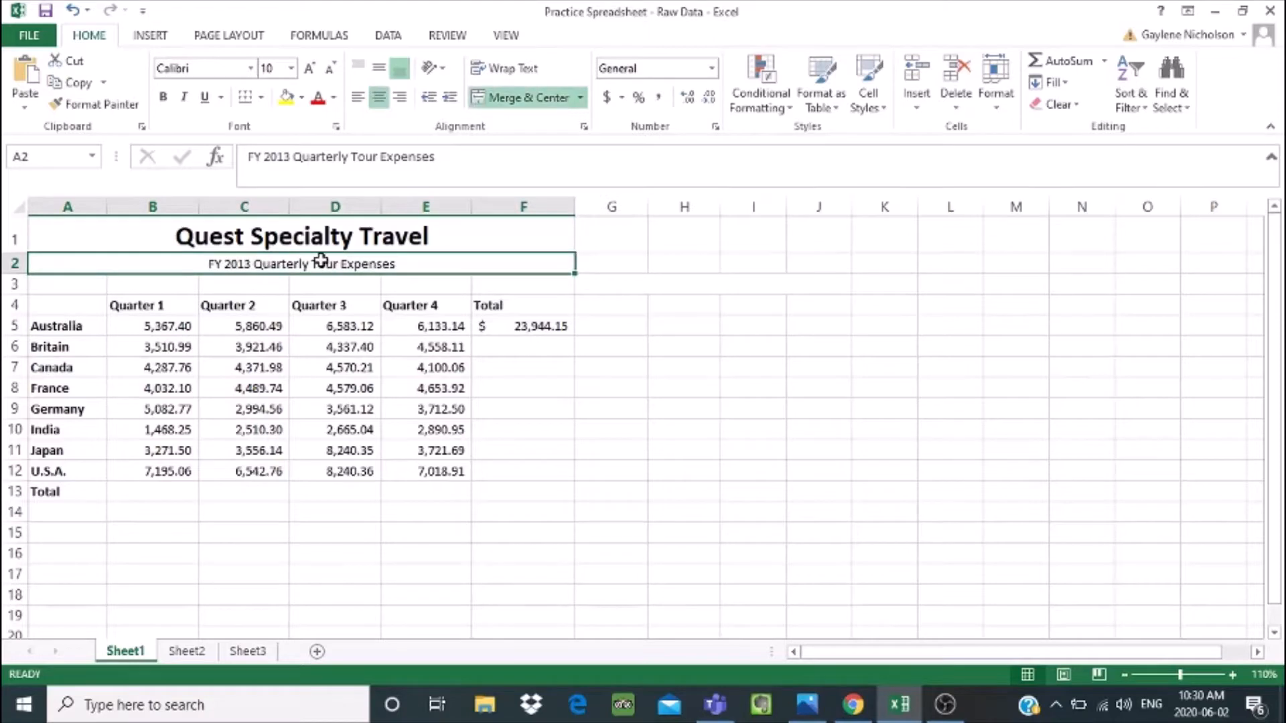
click(290, 70)
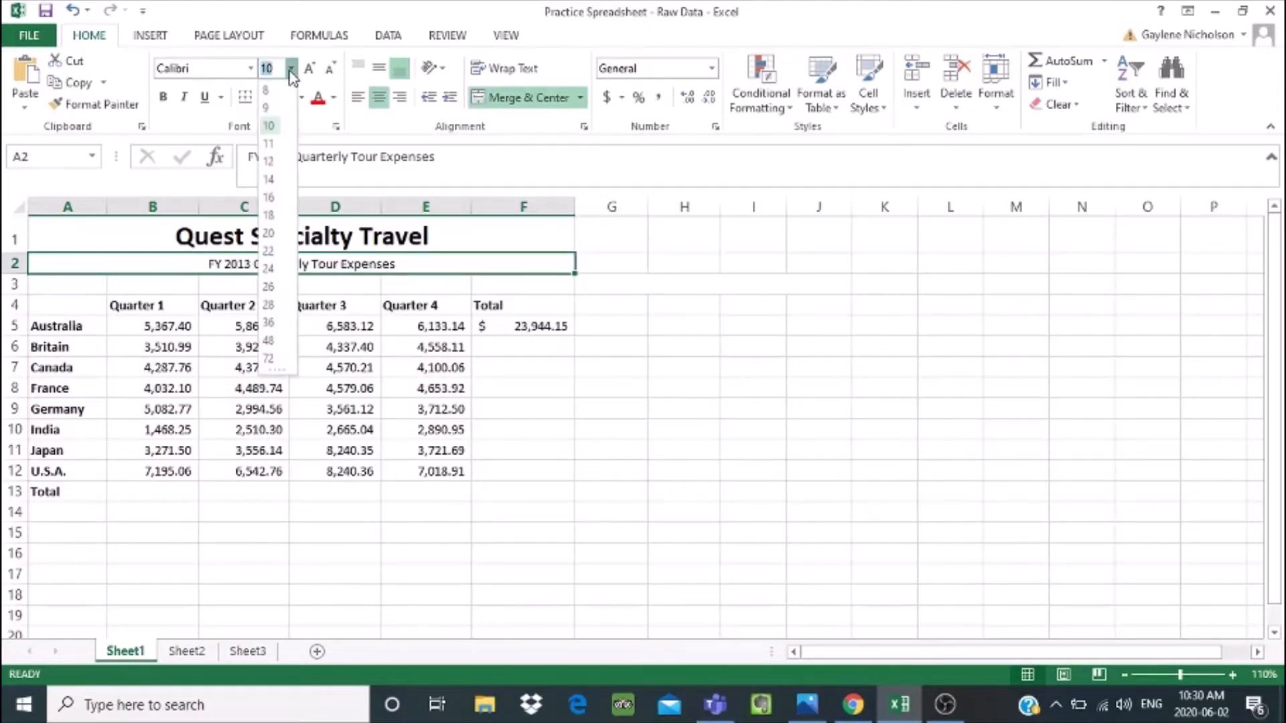
click(268, 199)
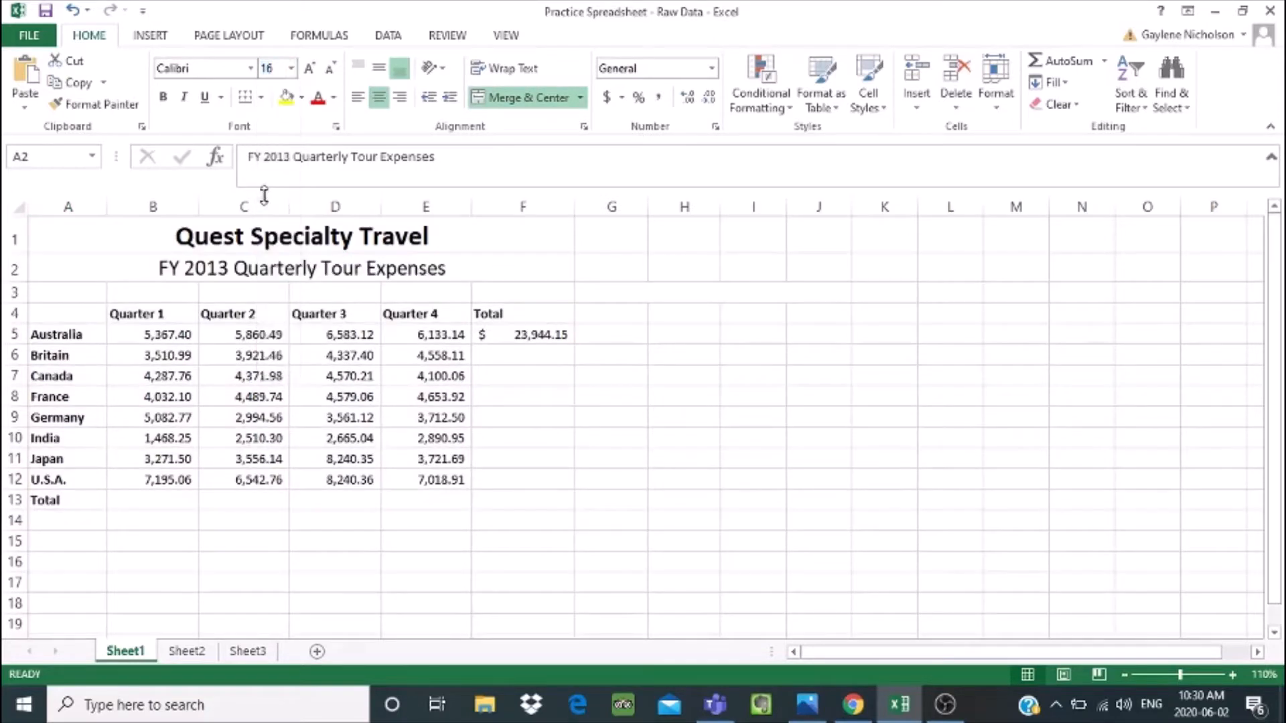
click(555, 394)
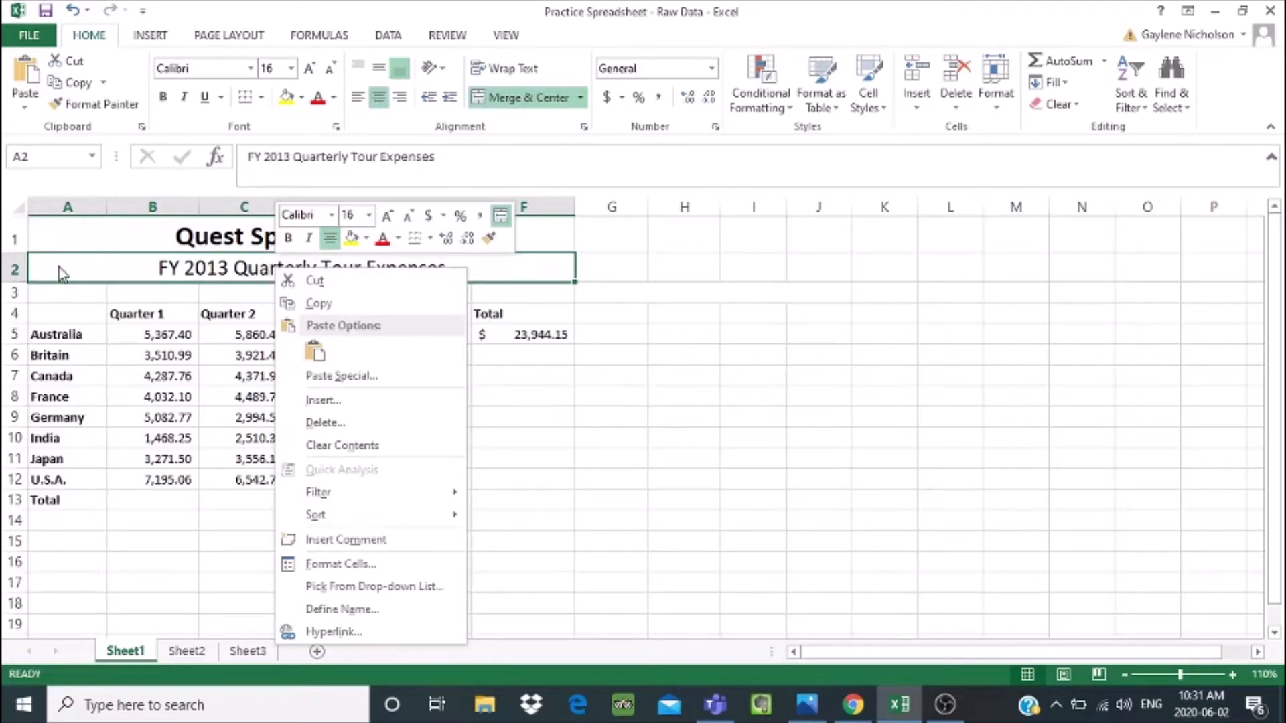
click(543, 376)
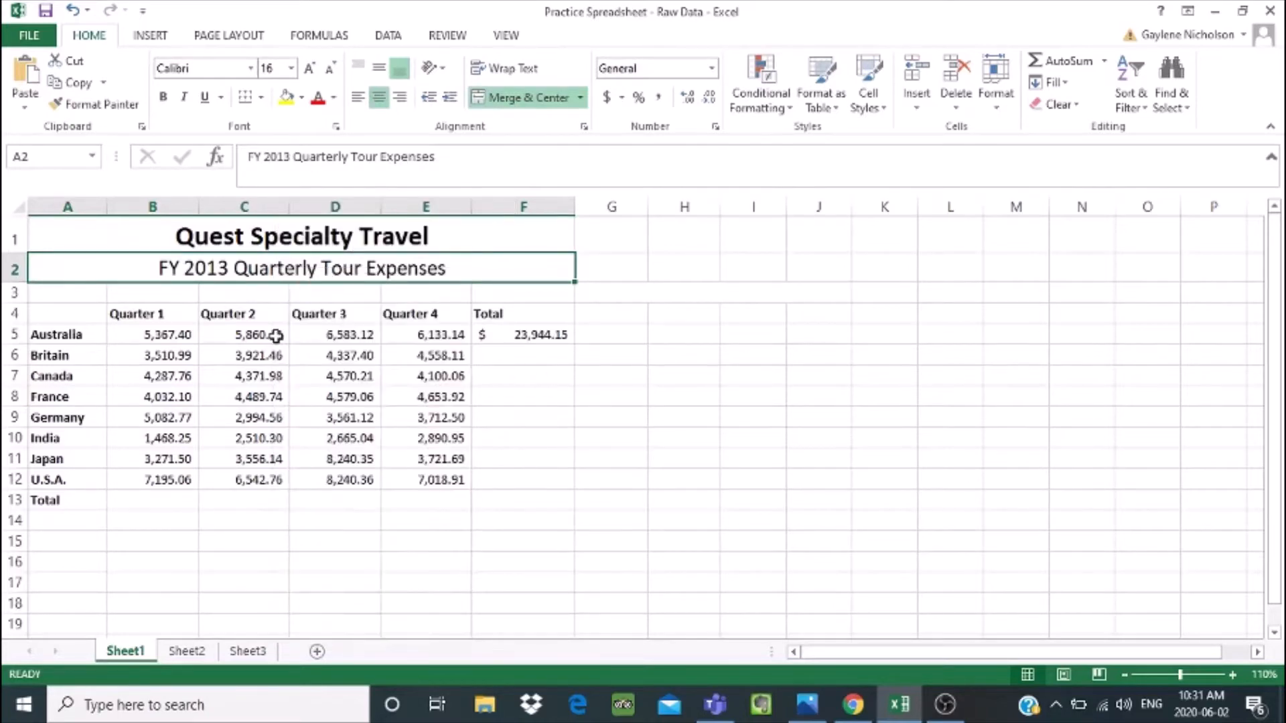
Center the Quarter 1 heading within cell B4
click(140, 316)
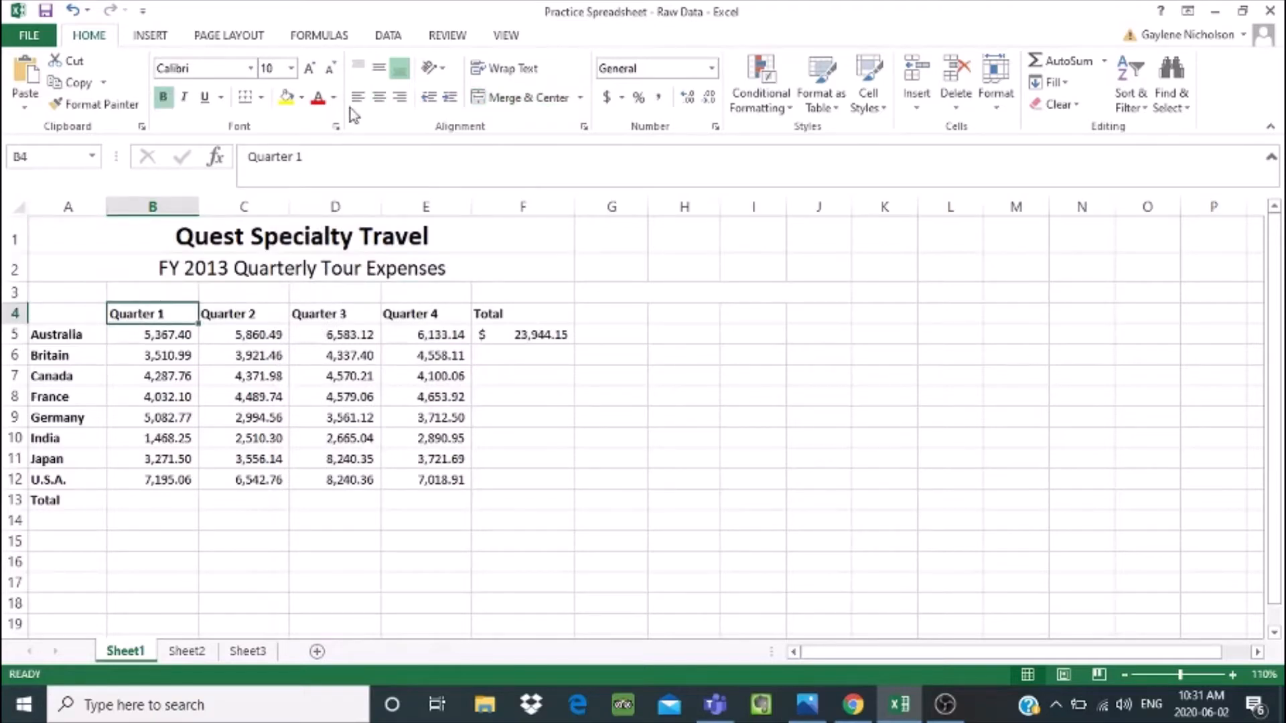
click(378, 99)
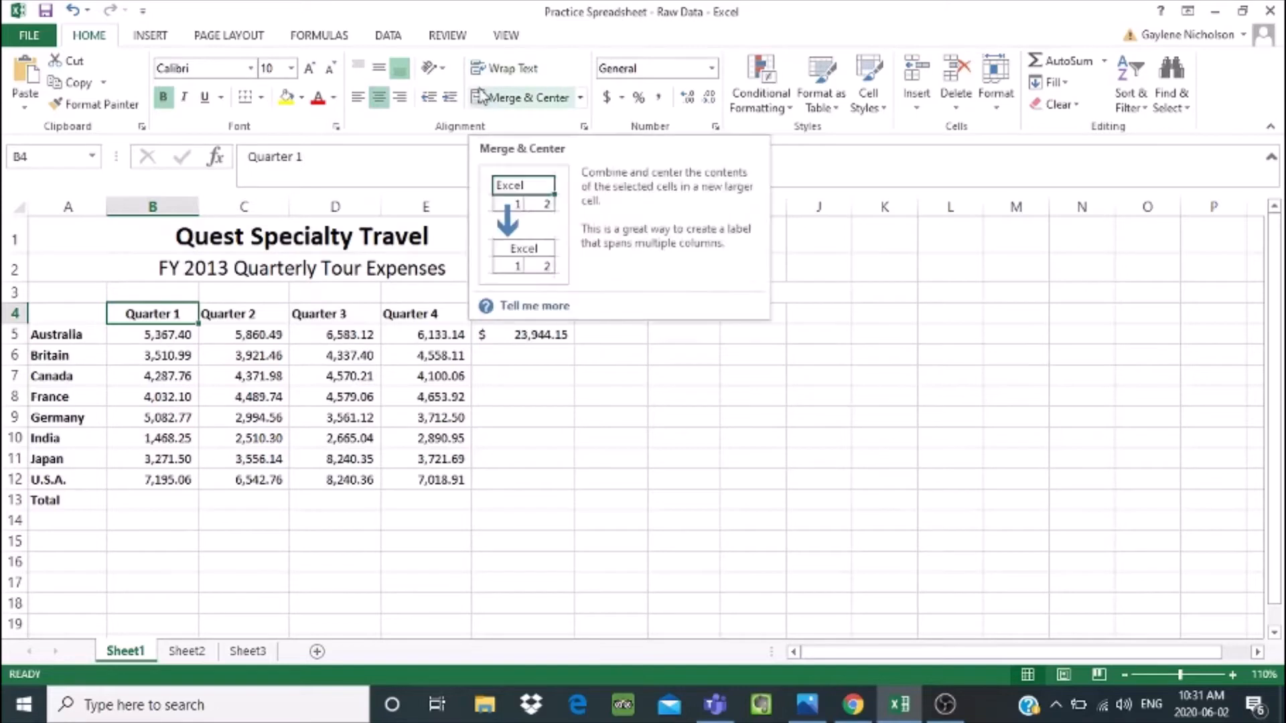
drag(367, 333, 432, 375)
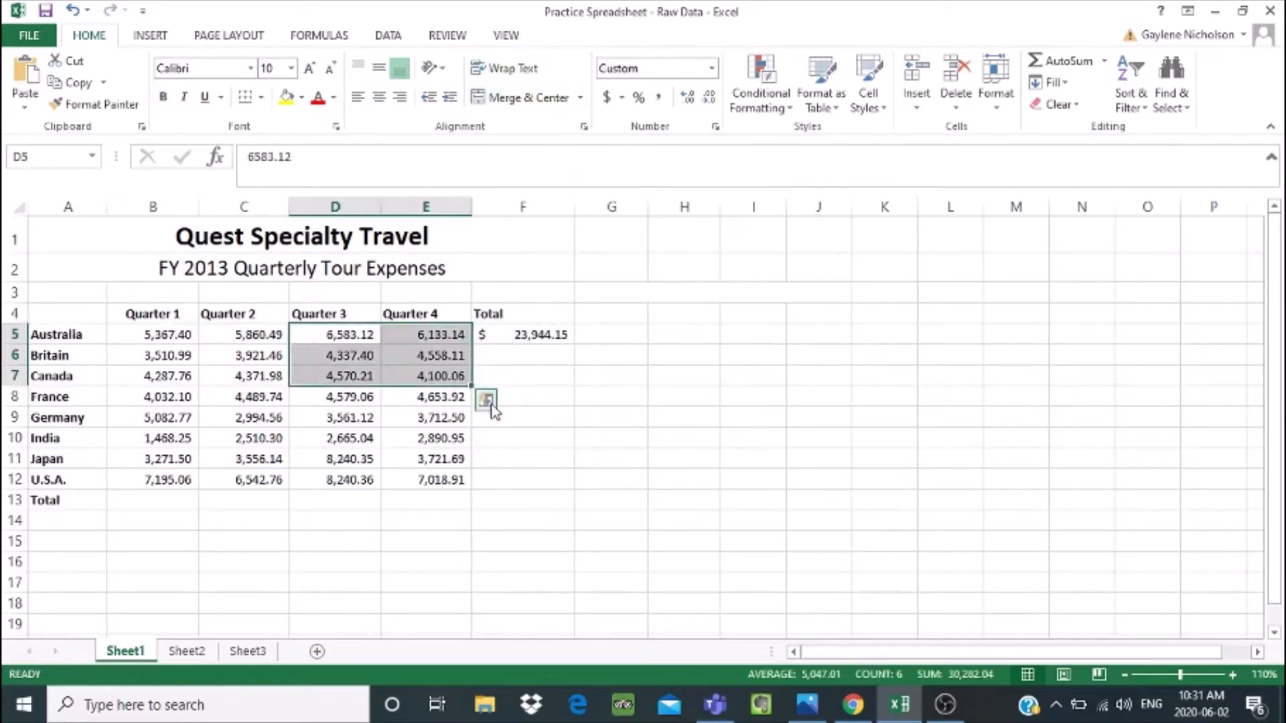
click(663, 378)
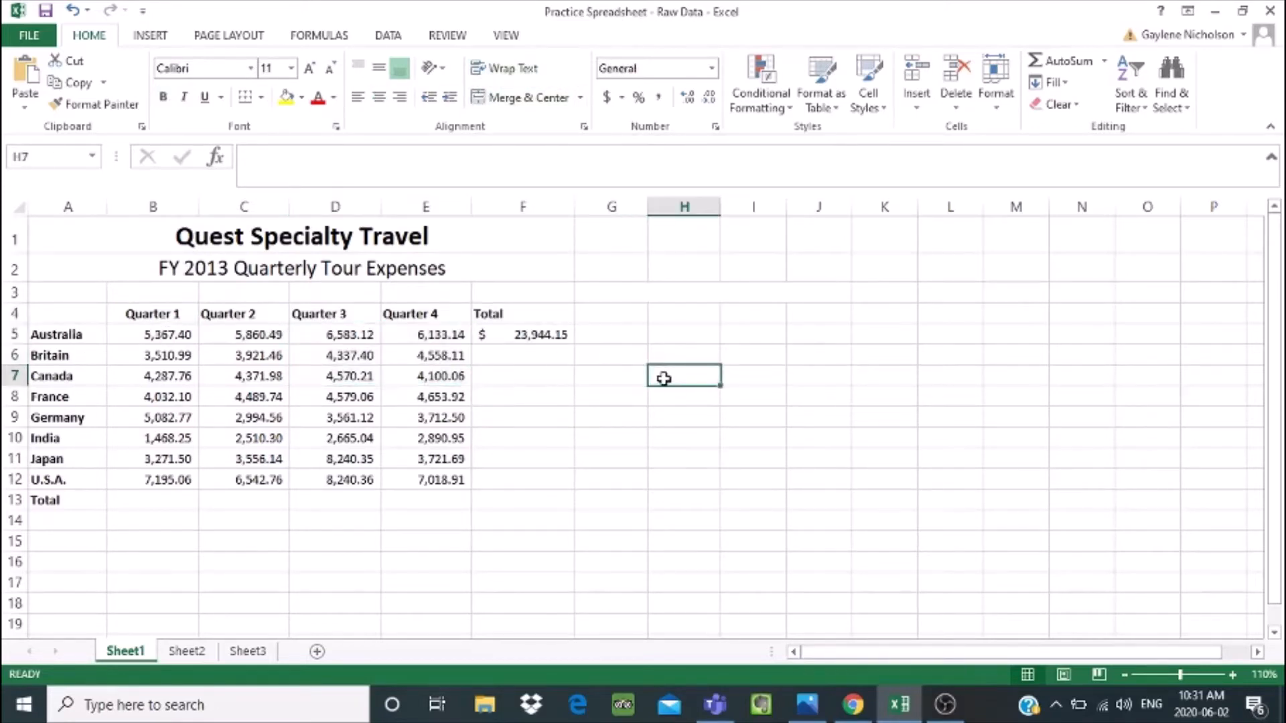
Check the heading alignment in the practice PDF in Chrome, and left-align the Quarter 1 heading in cell B4 in Excel
click(845, 702)
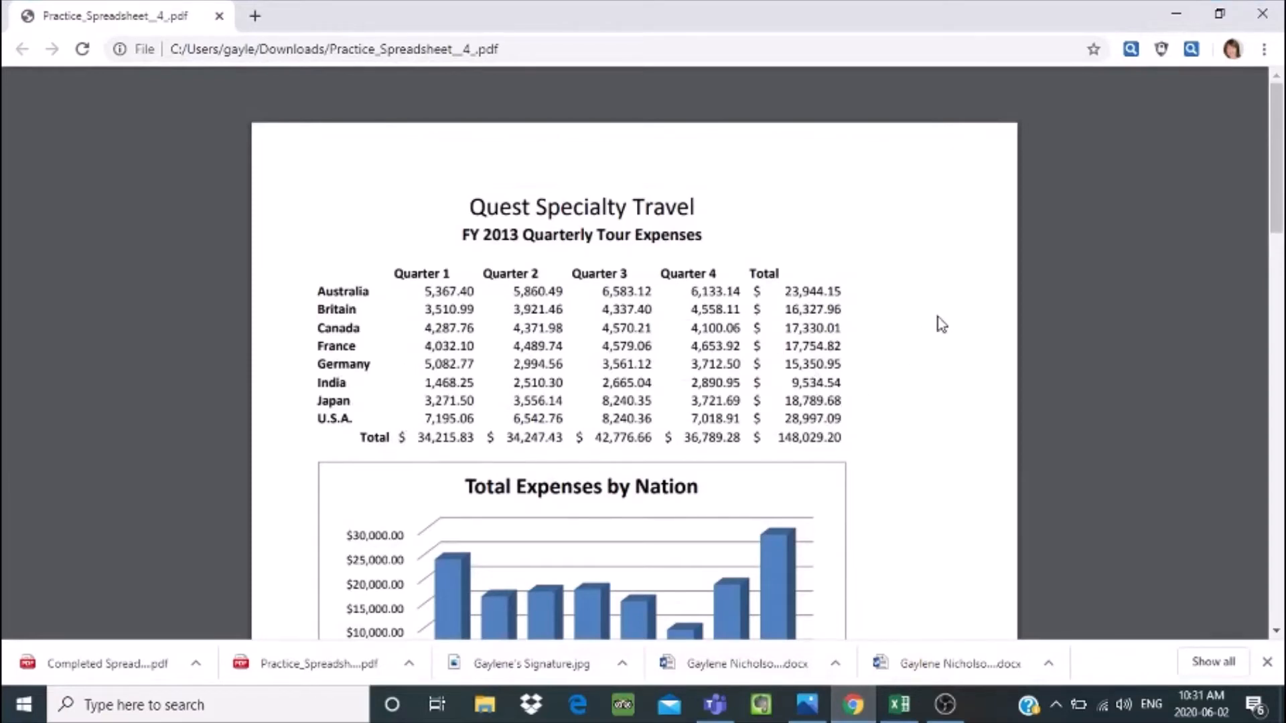
click(1177, 16)
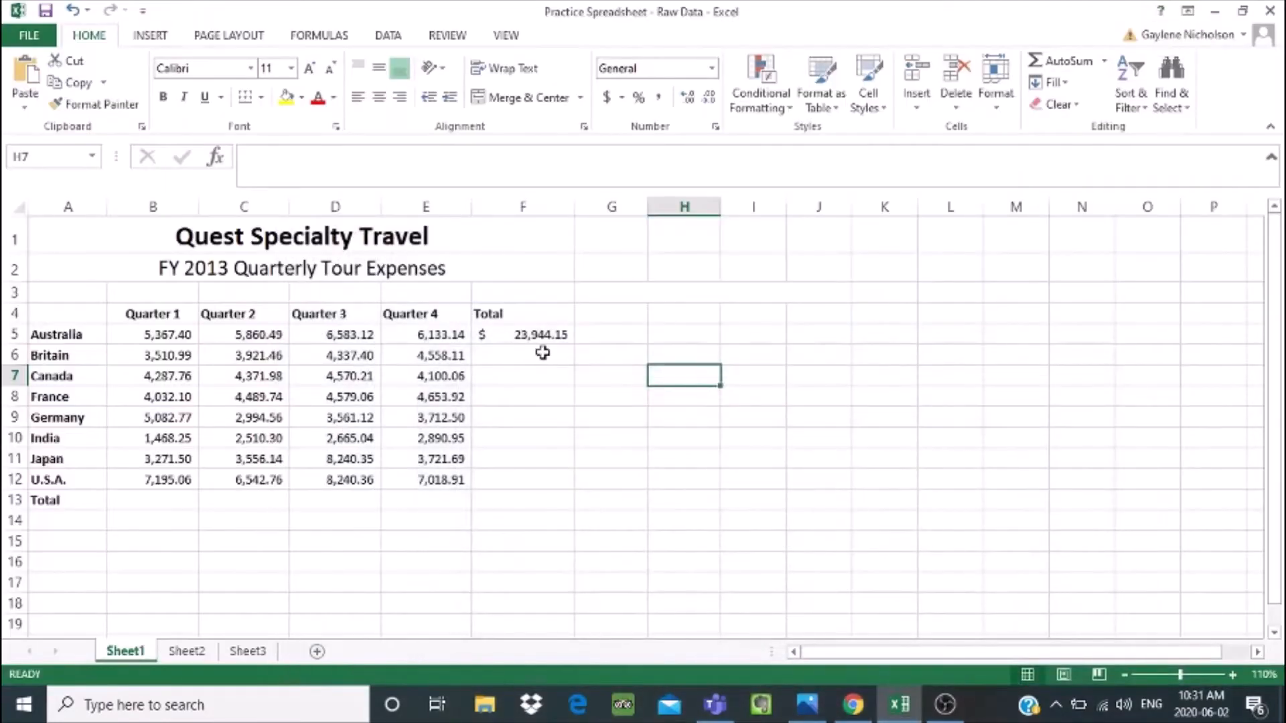
click(179, 307)
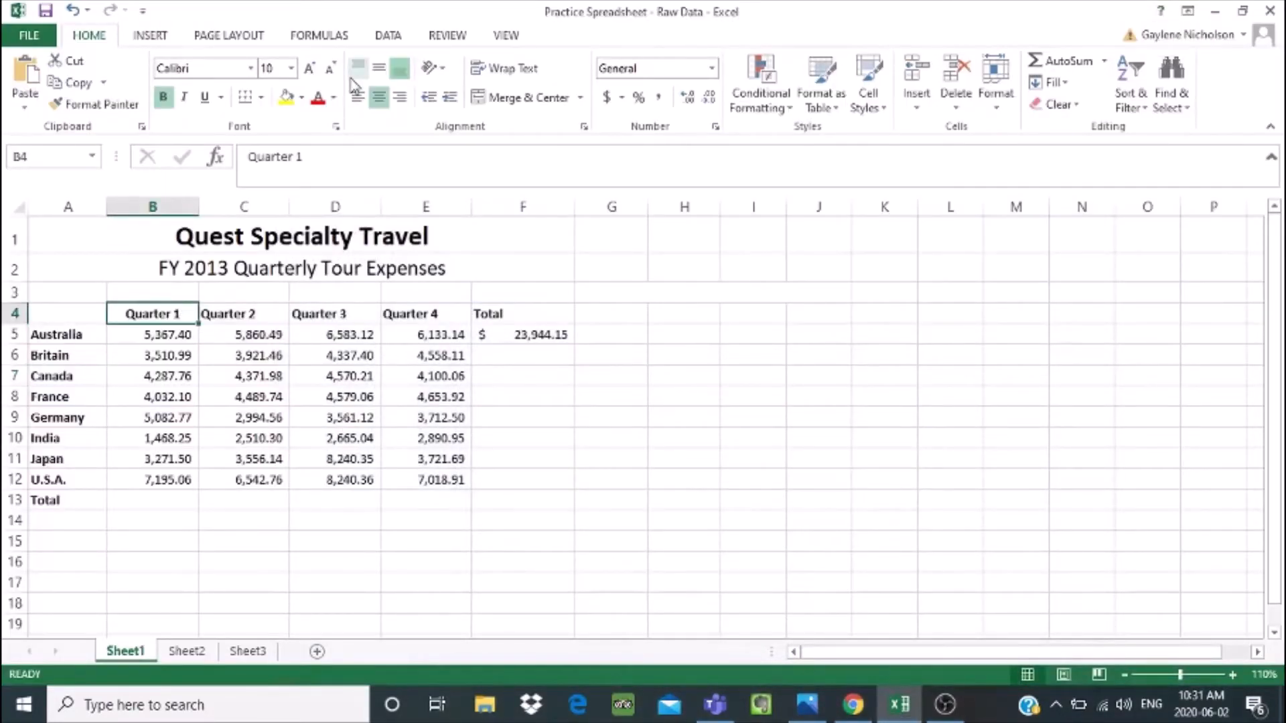
click(357, 98)
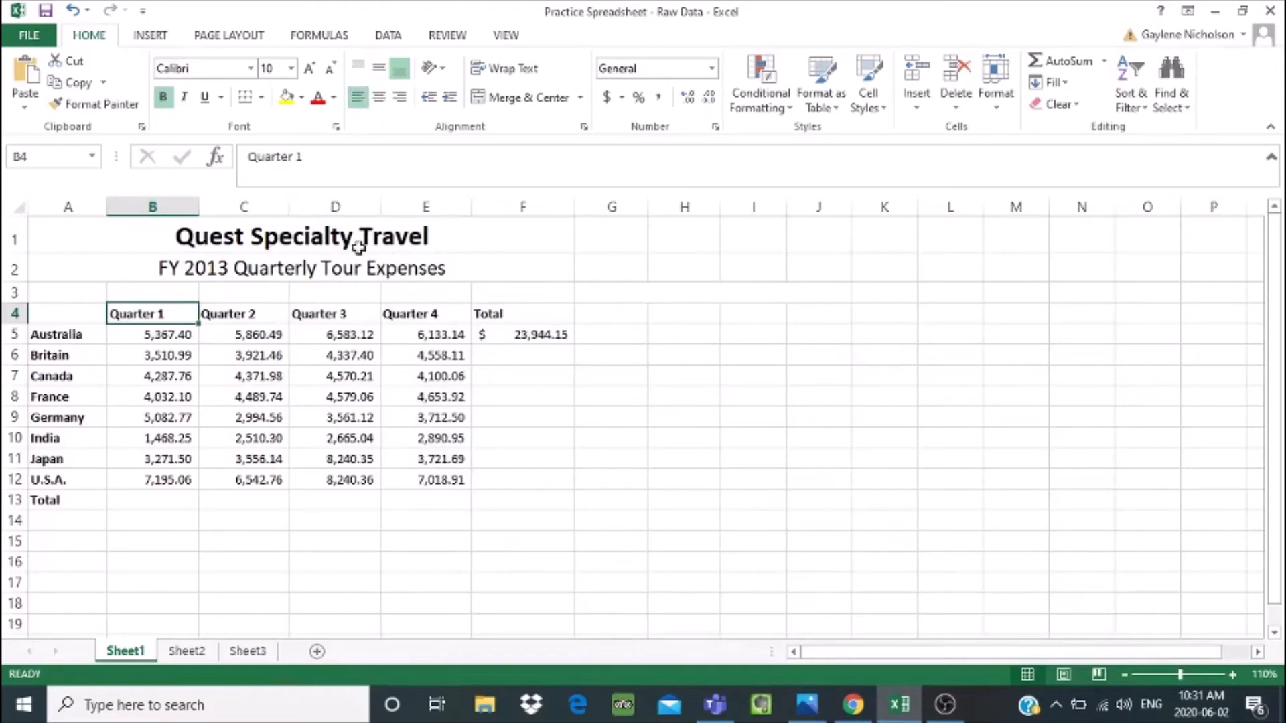